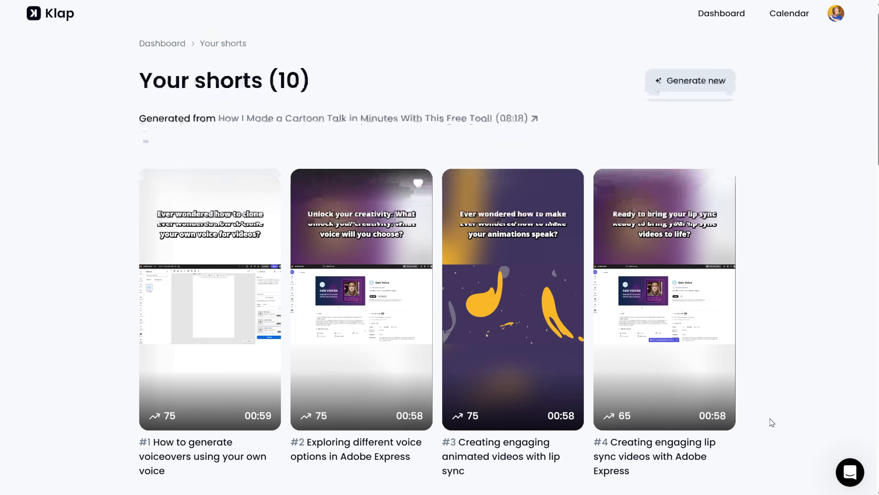
# Open short #4, Creating engaging lip sync videos with Adobe Express, in the editor
pyautogui.scroll(-5, 772, 422)
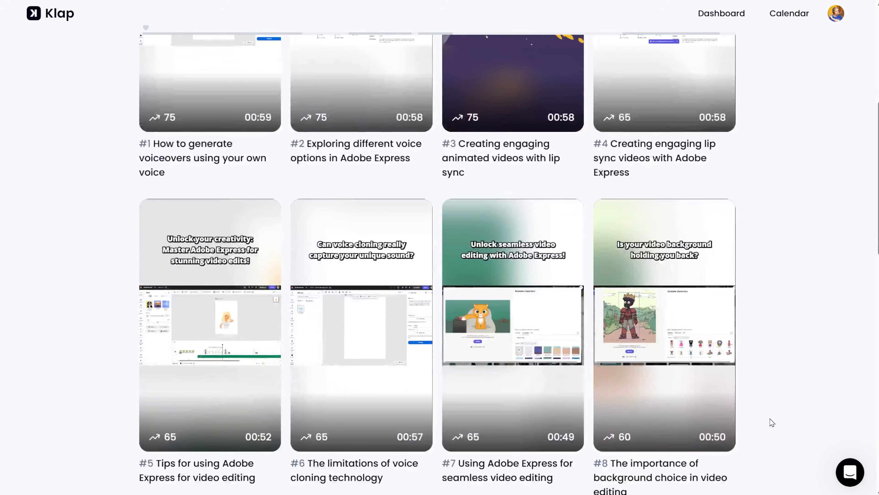
pyautogui.scroll(5, 770, 419)
pyautogui.click(734, 414)
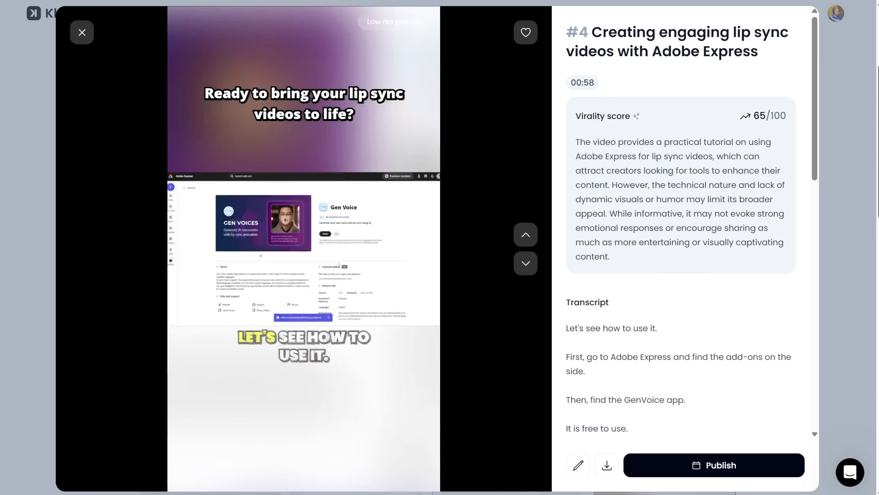
pyautogui.click(579, 465)
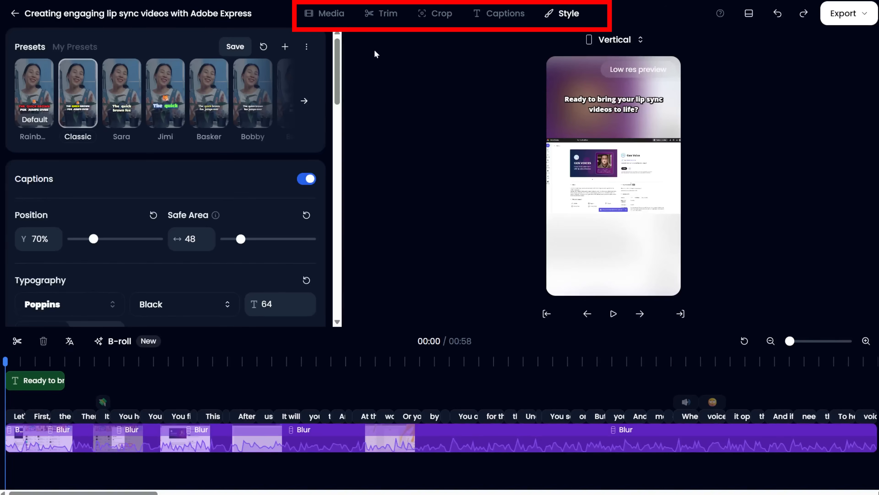
# Browse the editor's Media, Trim, Crop, Captions and Style panels
pyautogui.click(337, 13)
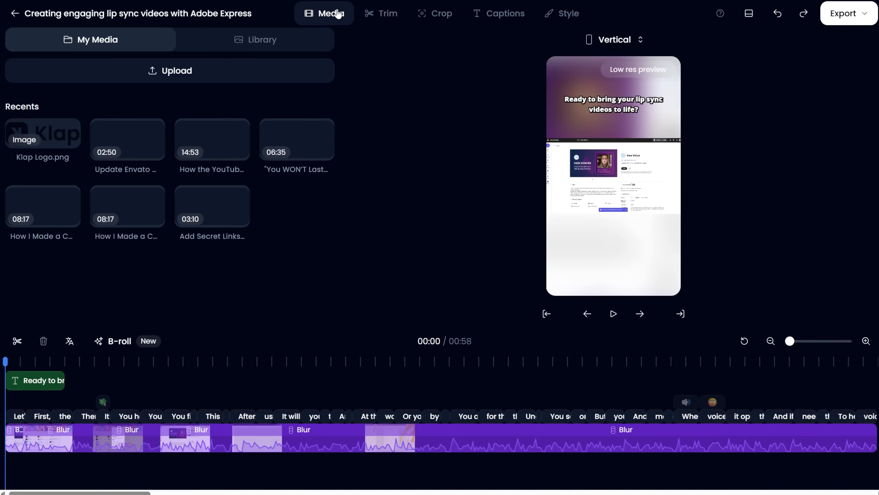
pyautogui.click(383, 21)
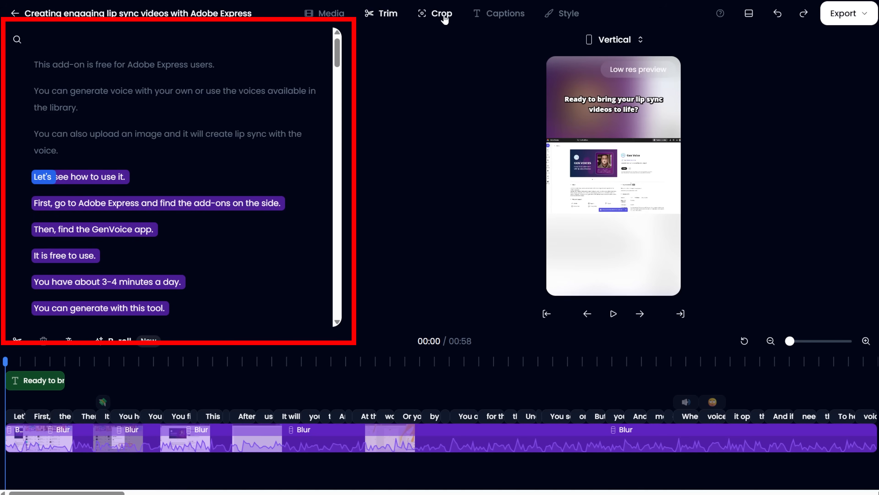
pyautogui.click(446, 19)
pyautogui.click(486, 19)
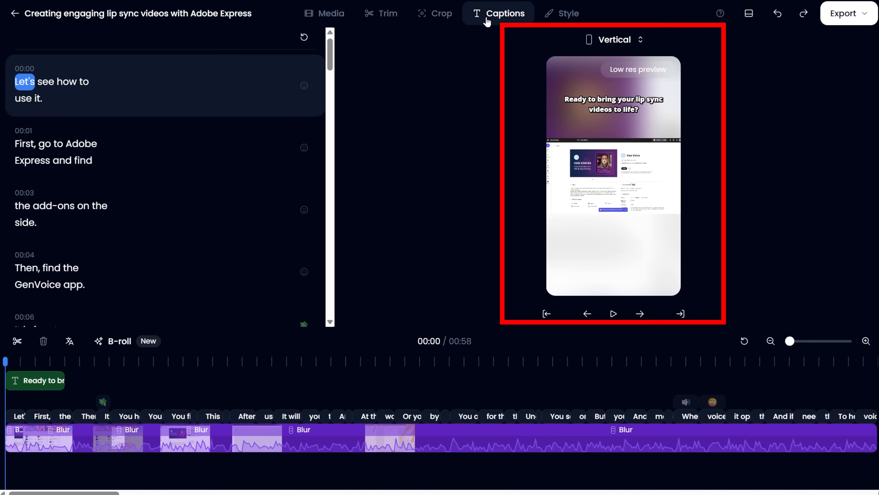
pyautogui.click(559, 15)
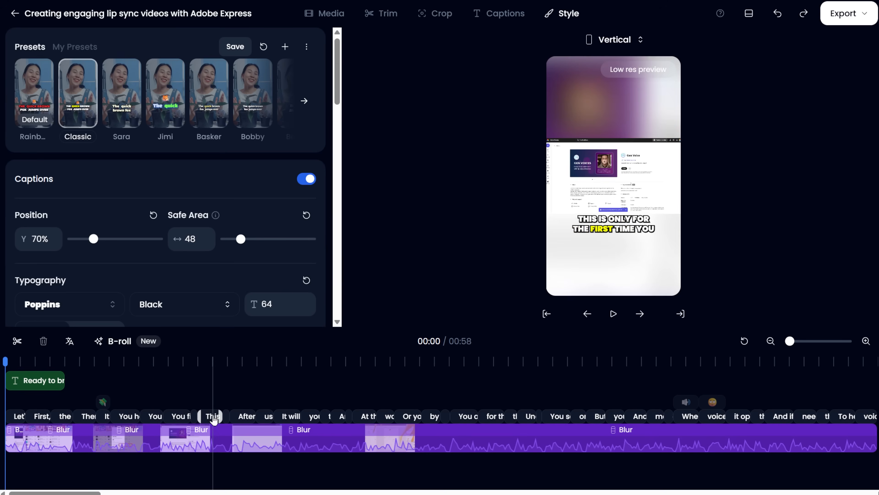
# Move the playhead to about 00:09 and switch the video dimensions to Square
pyautogui.click(100, 404)
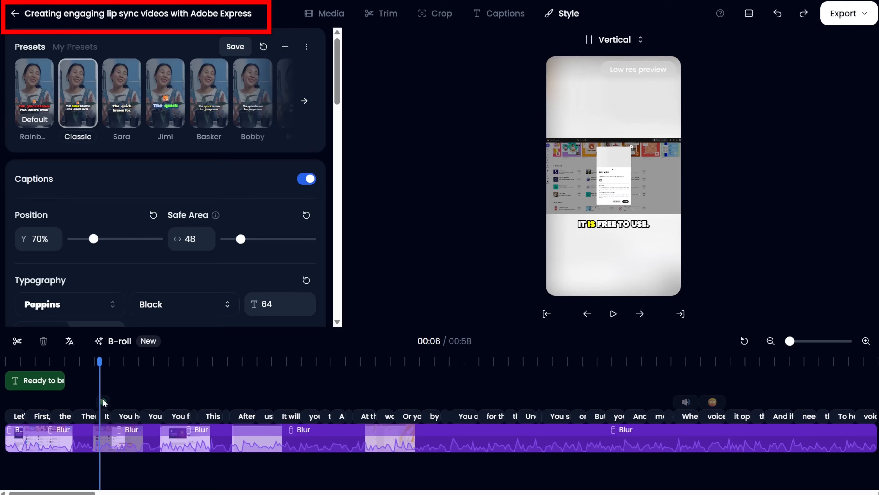
pyautogui.moveTo(100, 362); pyautogui.dragTo(108, 361)
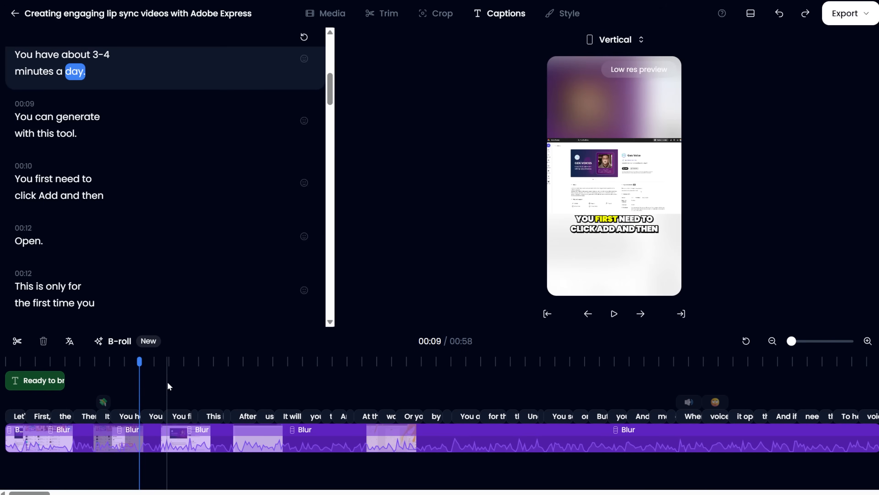
pyautogui.click(619, 41)
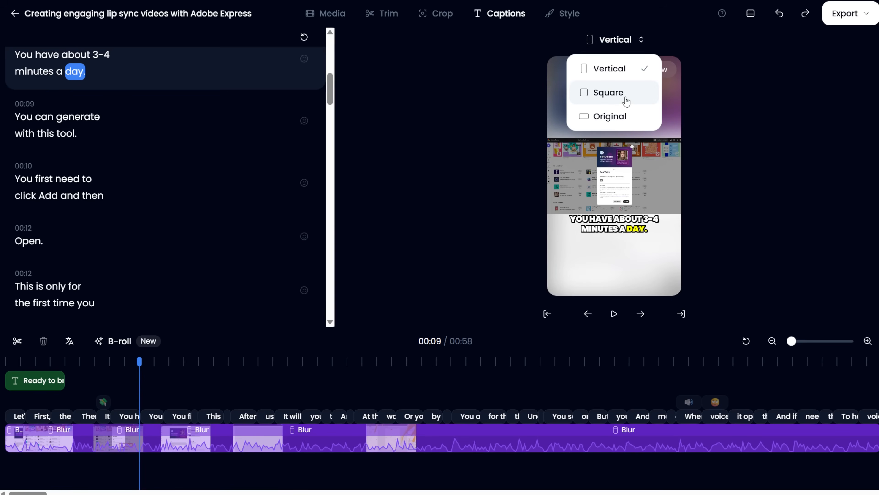
pyautogui.click(621, 94)
# Change the video dimensions to Original and apply them
pyautogui.click(633, 39)
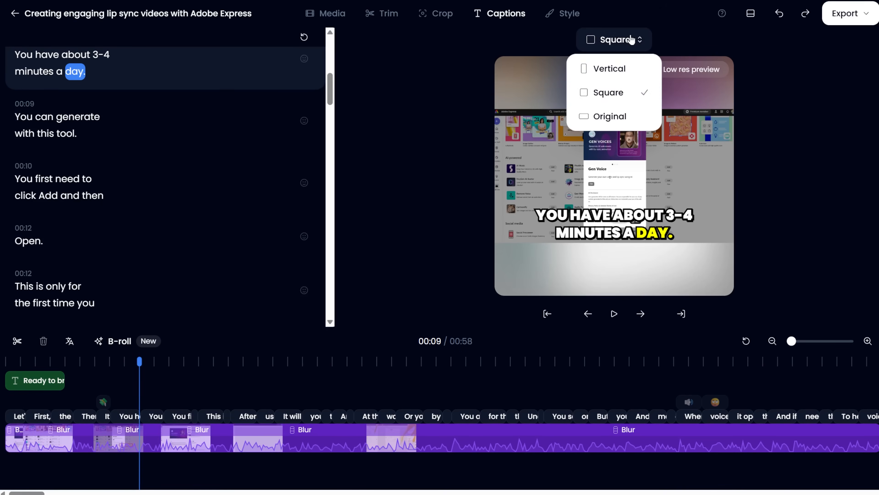
pyautogui.click(607, 117)
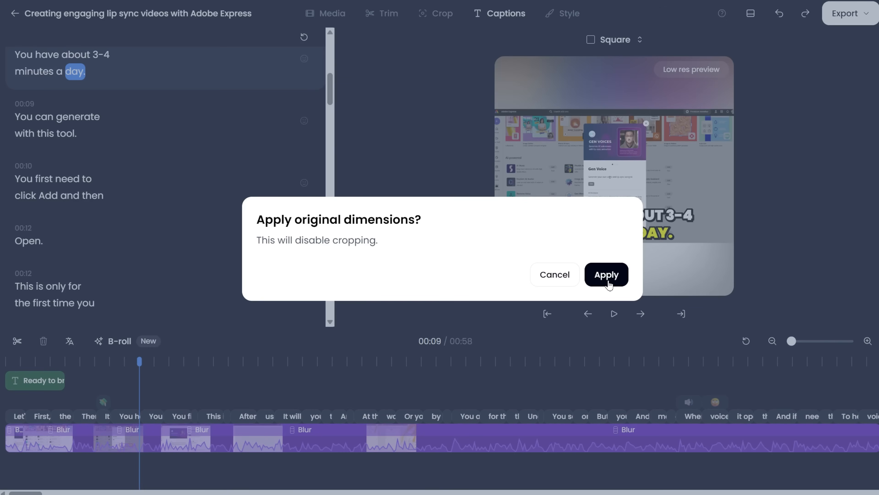
pyautogui.click(566, 280)
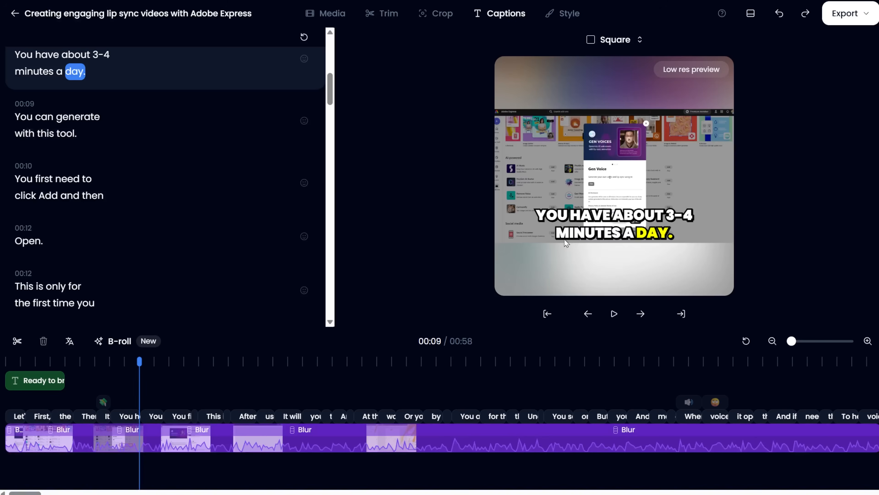
# Switch the video dimensions back to Vertical
pyautogui.click(615, 39)
pyautogui.click(615, 68)
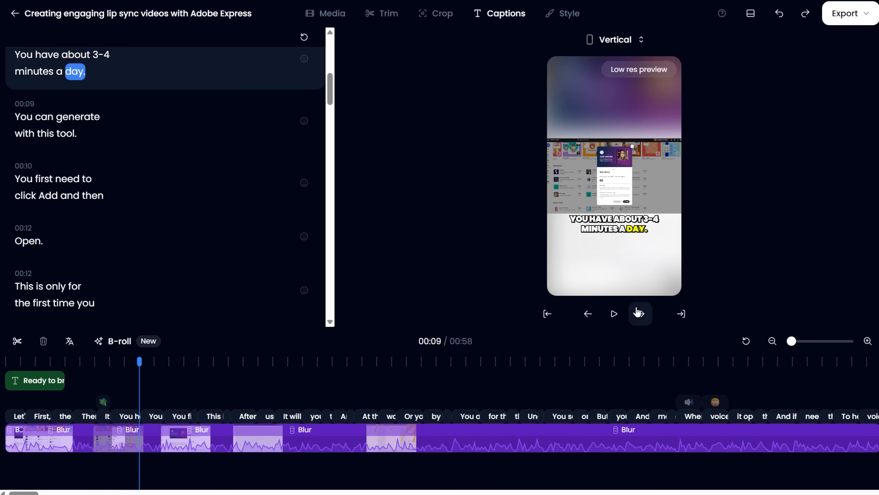
# Play and pause the preview, then step forward word by word through the captions
pyautogui.click(613, 314)
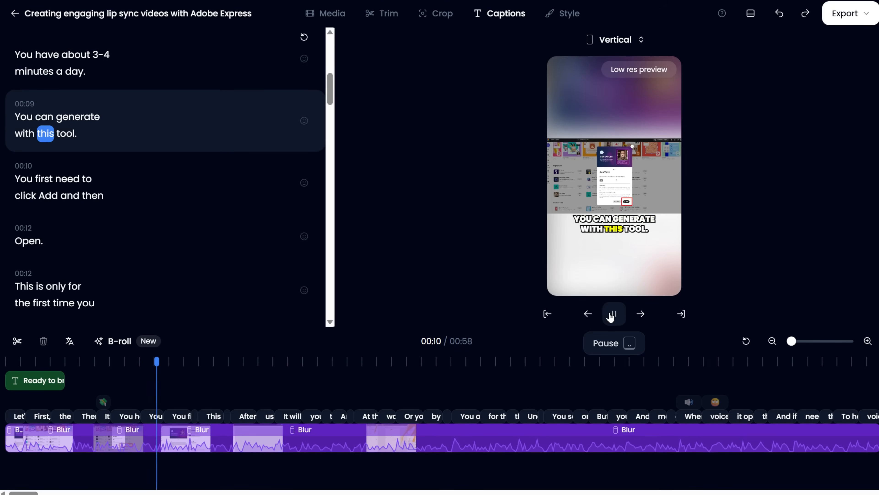
pyautogui.click(610, 316)
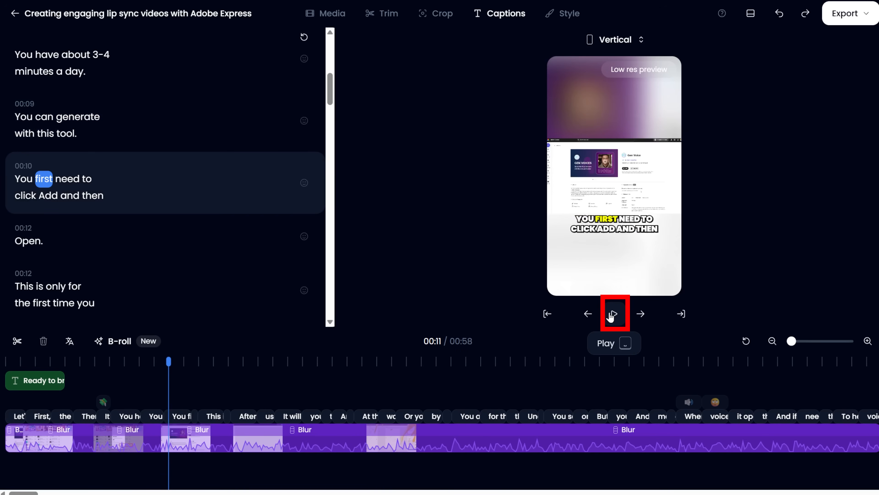
pyautogui.click(643, 315)
pyautogui.click(642, 315)
pyautogui.click(643, 316)
pyautogui.click(642, 316)
pyautogui.click(642, 315)
pyautogui.click(643, 316)
pyautogui.click(643, 316)
pyautogui.click(643, 315)
pyautogui.click(643, 315)
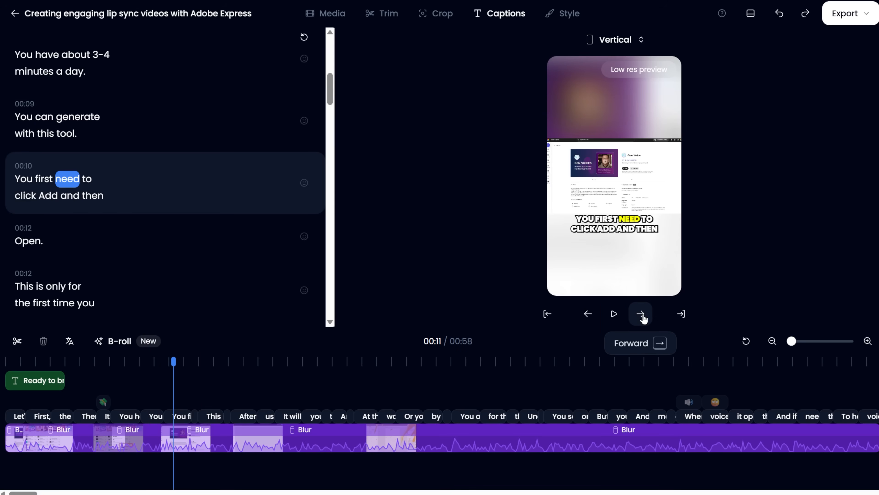
pyautogui.click(642, 316)
pyautogui.click(643, 315)
pyautogui.click(643, 315)
# Step backward through the caption words, then jump to the start and the end of the video
pyautogui.click(599, 315)
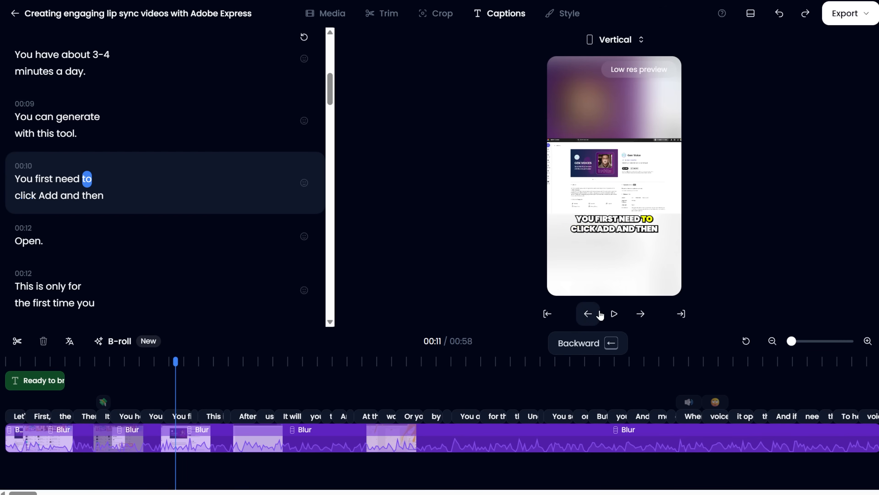
pyautogui.click(601, 315)
pyautogui.click(601, 315)
pyautogui.click(601, 315)
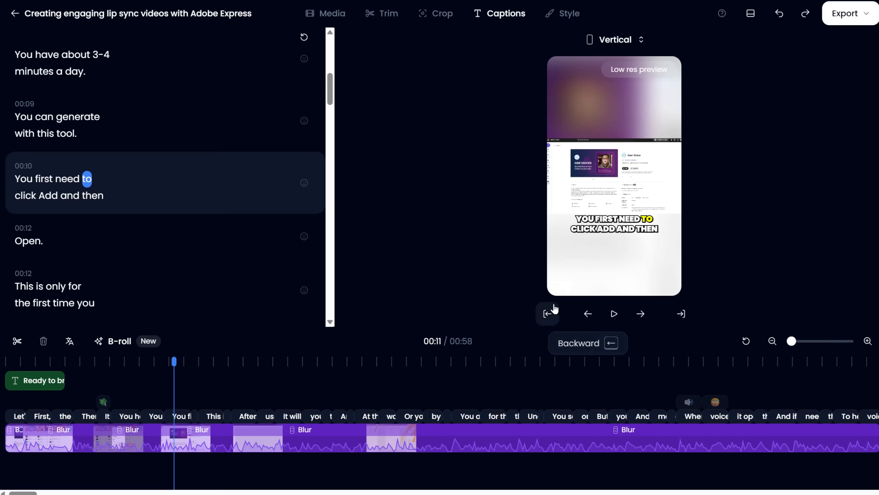
pyautogui.click(545, 312)
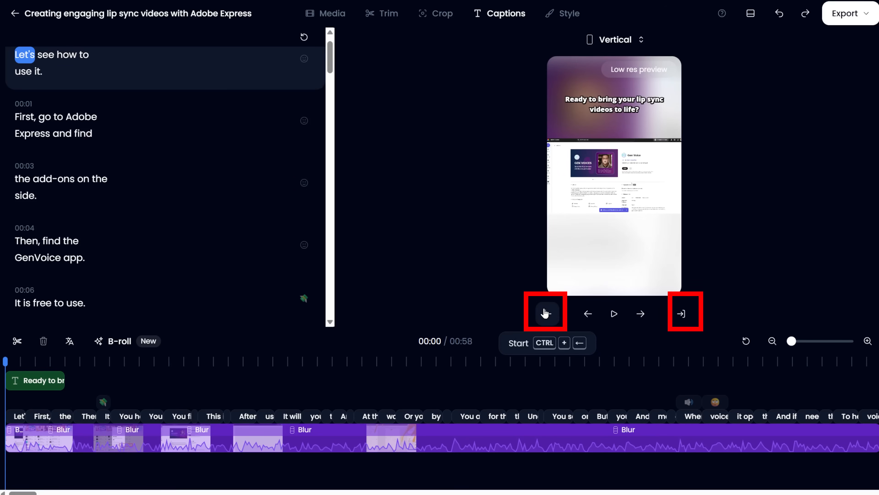
pyautogui.click(676, 314)
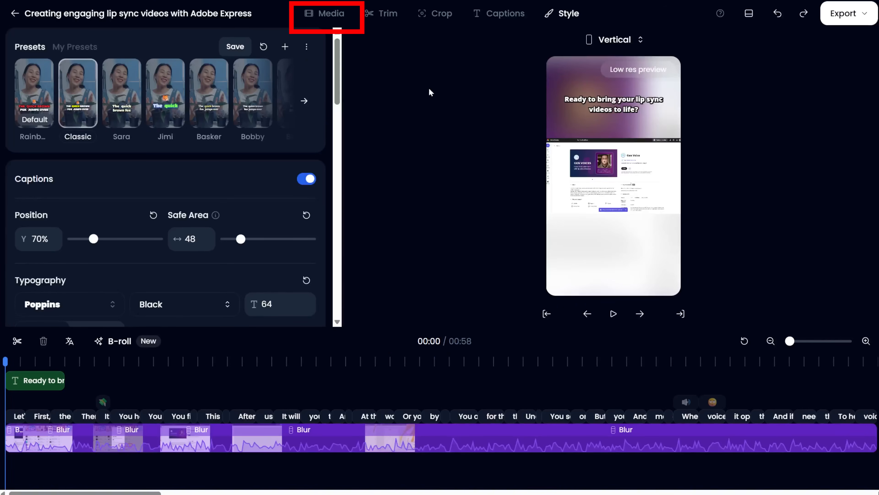
# Review the Media, Trim, Crop, Captions and Style panels again
pyautogui.click(338, 14)
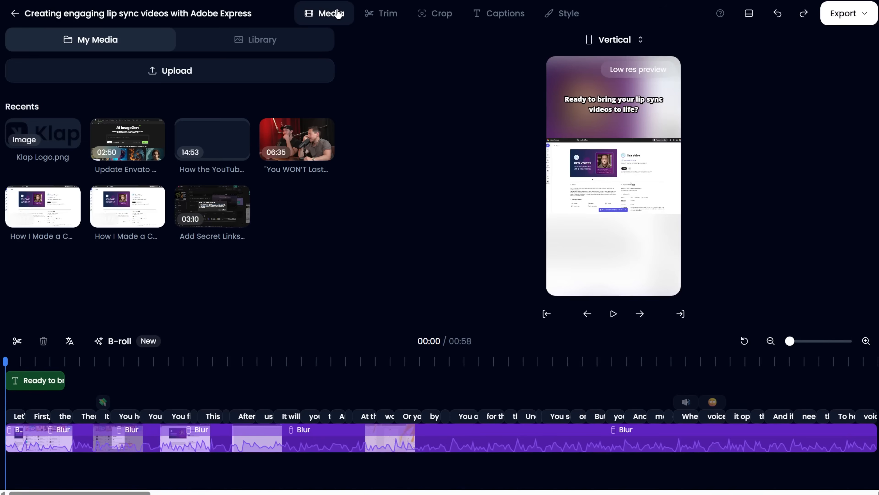
pyautogui.click(382, 19)
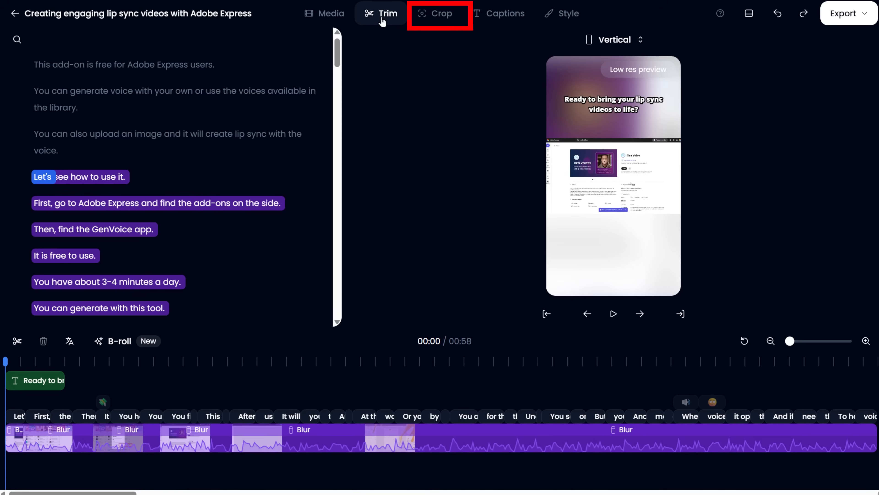
pyautogui.click(447, 19)
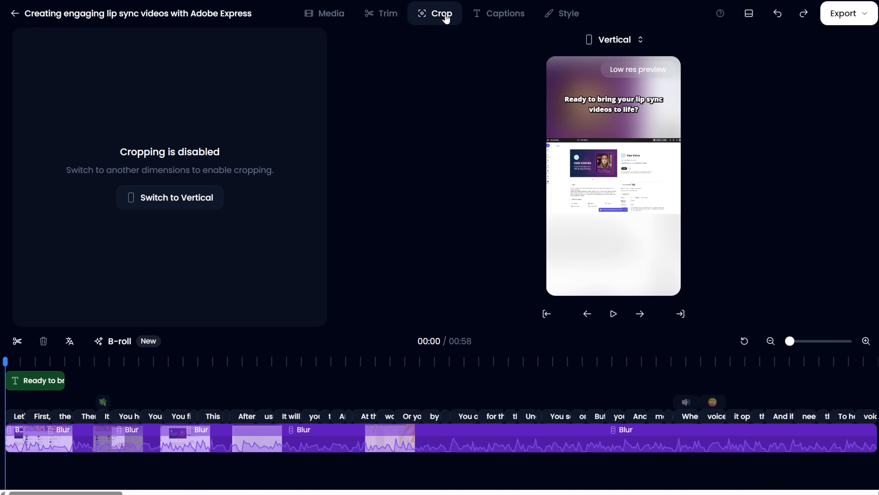
pyautogui.click(487, 20)
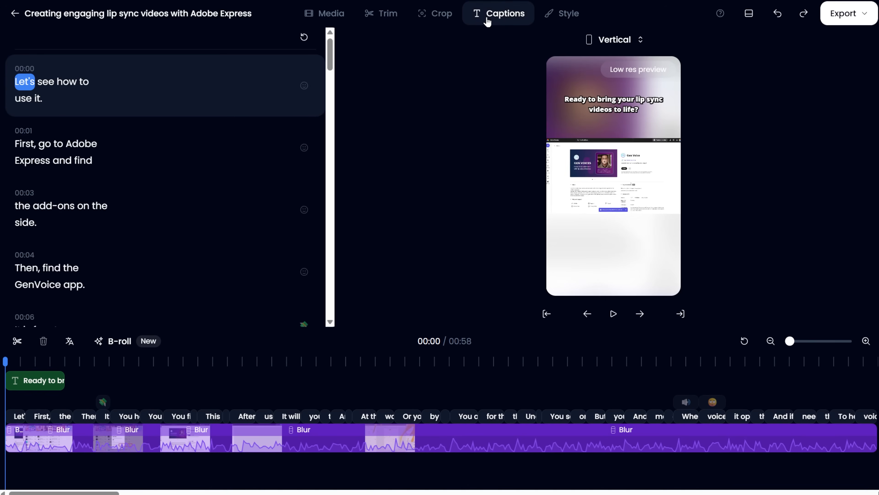
pyautogui.click(559, 16)
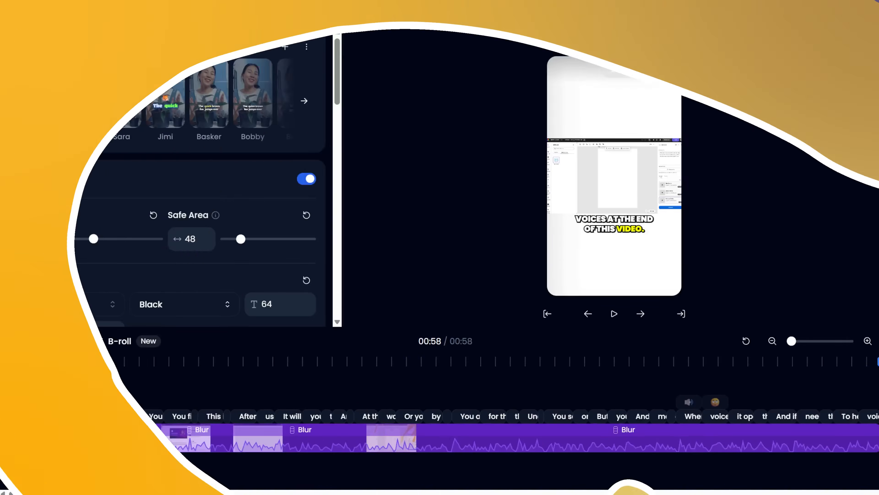
# Search the stock media library for cat and add the Little kitten playing clip as B-roll at about 00:12
pyautogui.click(332, 14)
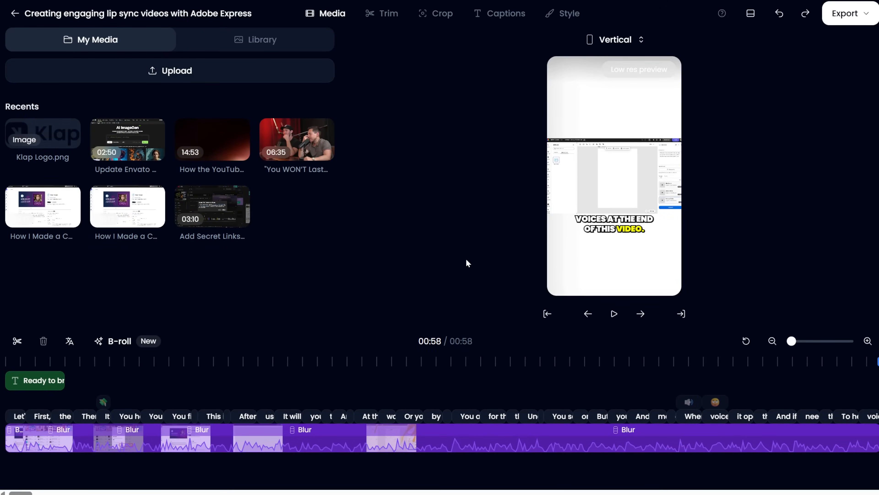
pyautogui.click(255, 39)
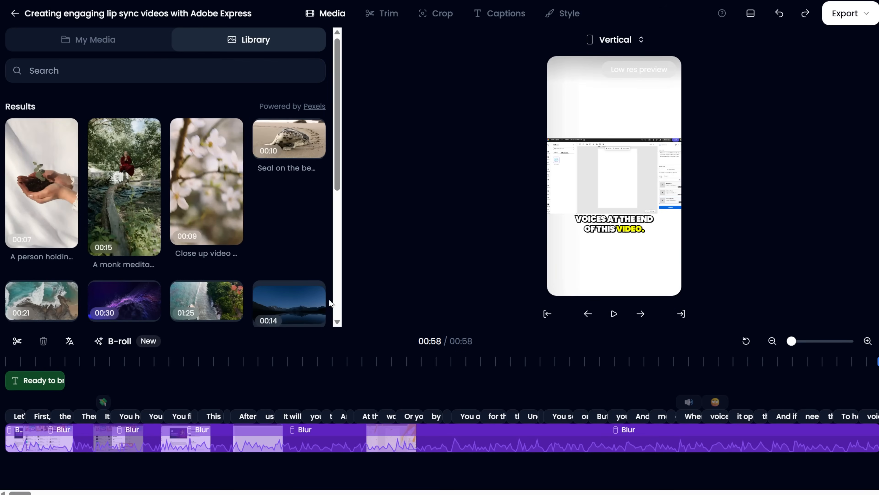
pyautogui.click(124, 69)
pyautogui.write('cat')
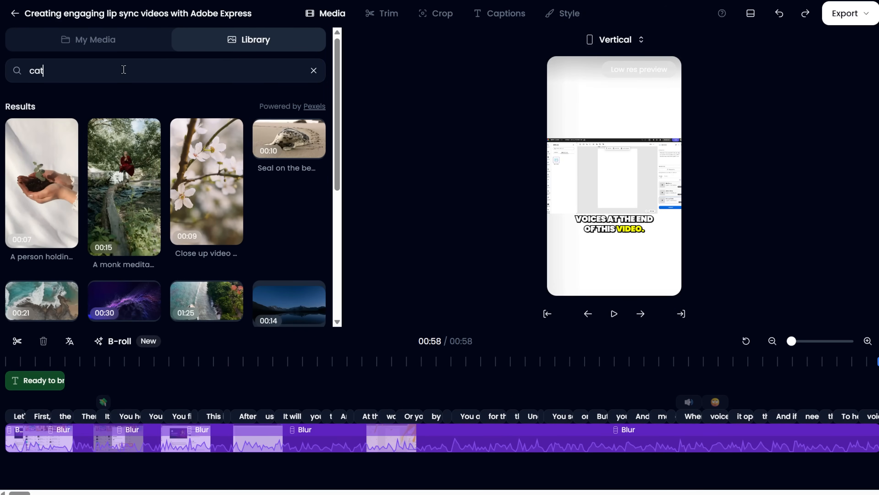
pyautogui.press('Return')
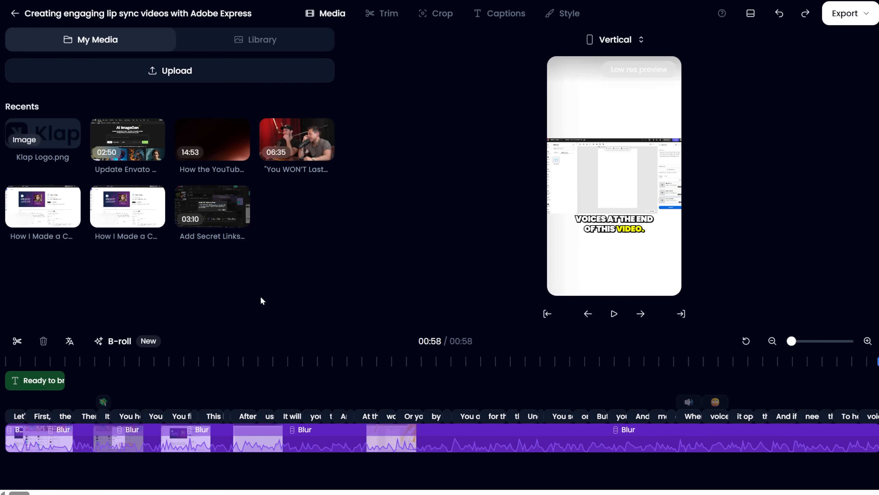
pyautogui.click(189, 362)
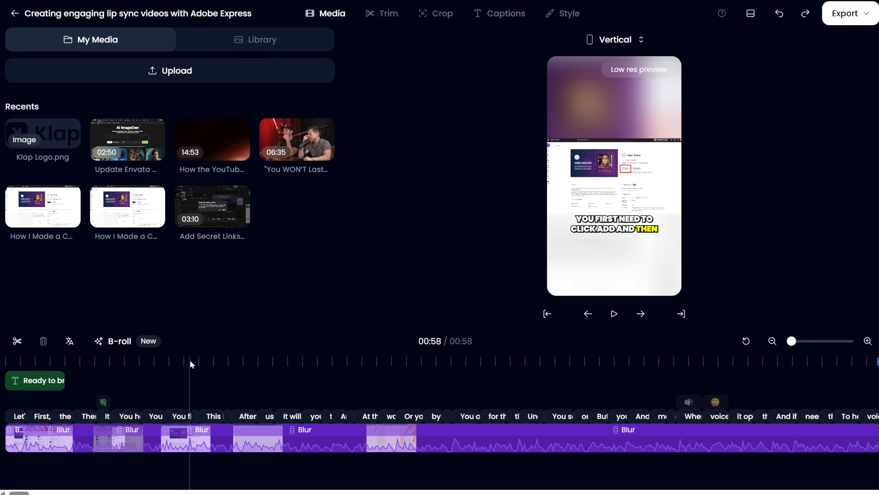
pyautogui.click(273, 42)
pyautogui.click(201, 150)
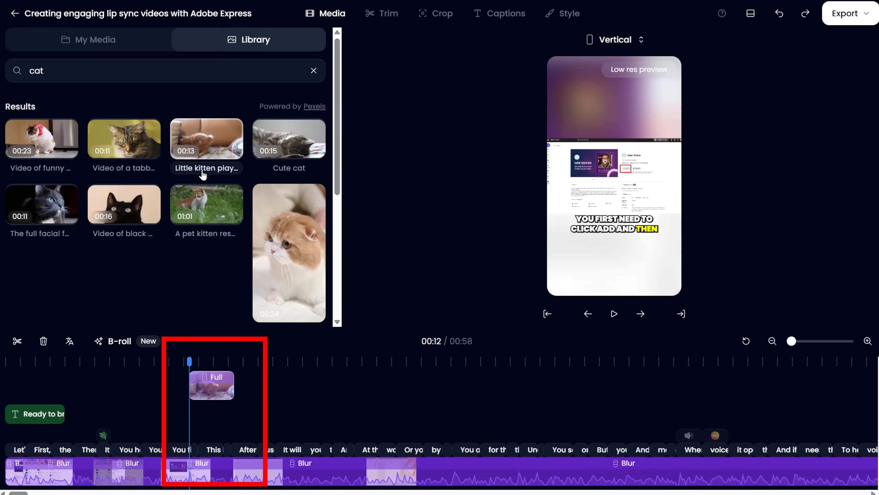
# Extend the kitten B-roll clip to end at about 00:24, then drag it down onto the main video track
pyautogui.click(218, 361)
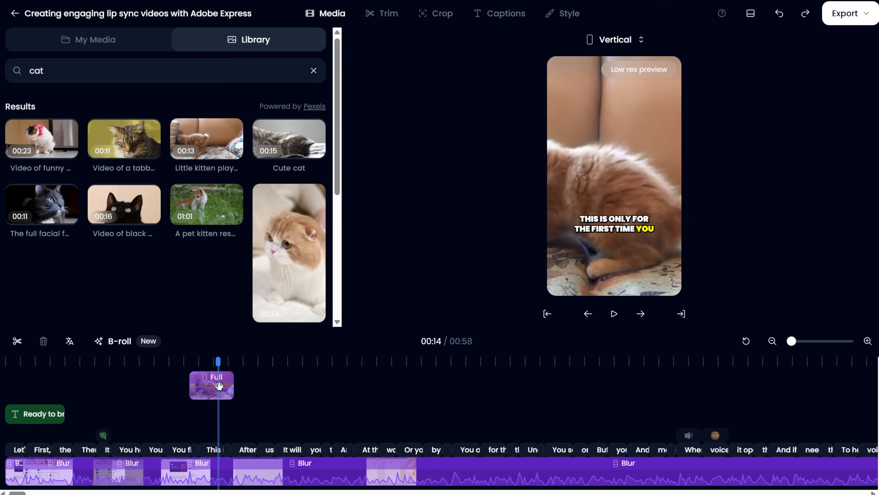
pyautogui.moveTo(233, 385); pyautogui.dragTo(380, 389)
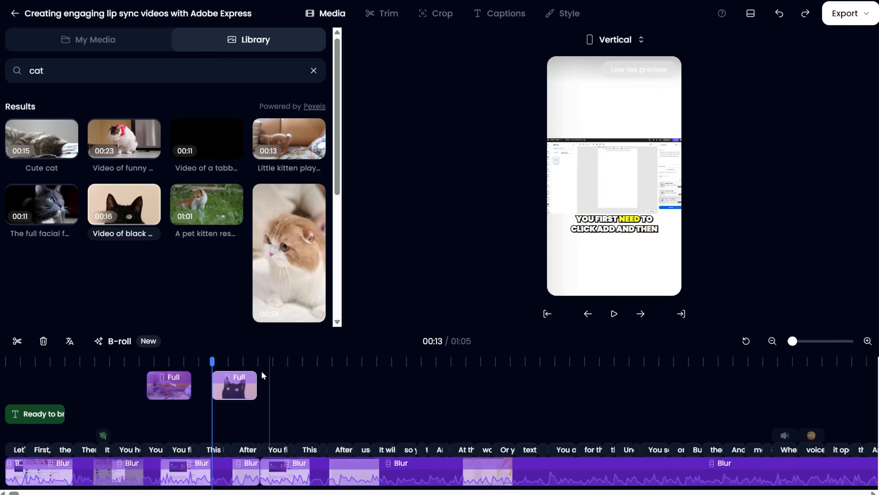
pyautogui.moveTo(238, 384); pyautogui.dragTo(224, 429)
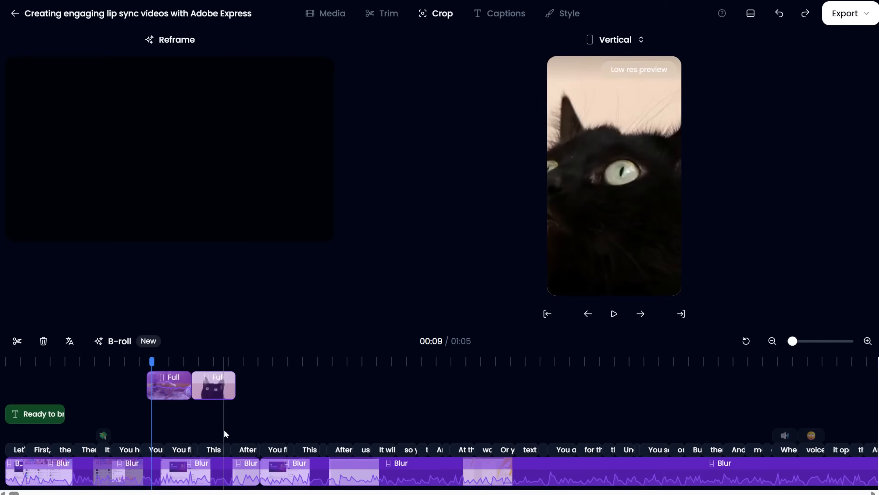
# Delete the black cat and the kitten B-roll clips from the B-roll track
pyautogui.moveTo(249, 398); pyautogui.dragTo(258, 402)
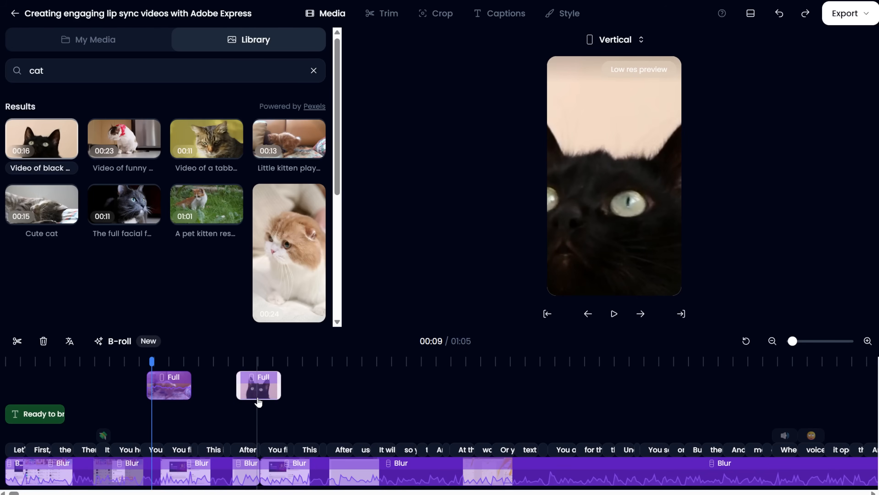
pyautogui.click(252, 390)
pyautogui.press('Delete')
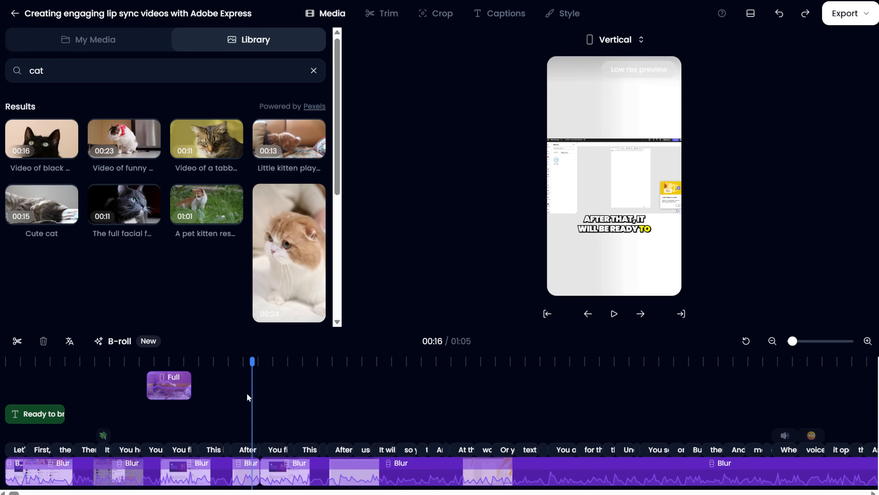
pyautogui.click(159, 395)
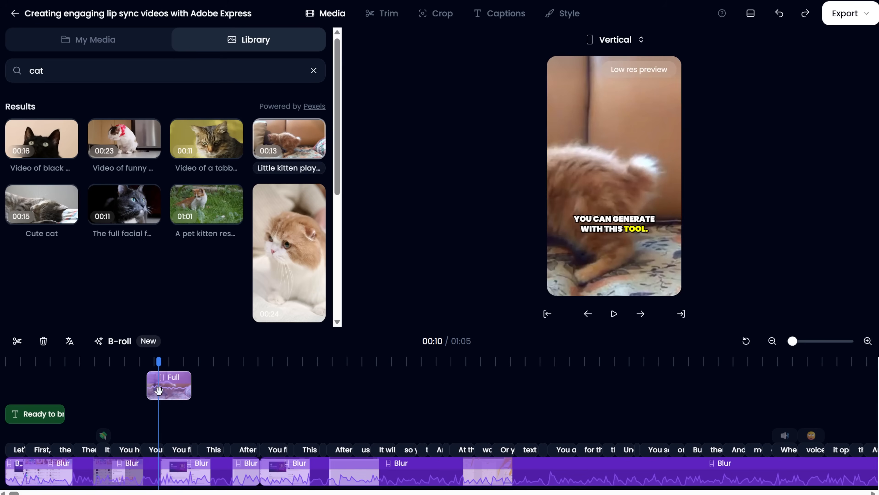
pyautogui.click(43, 342)
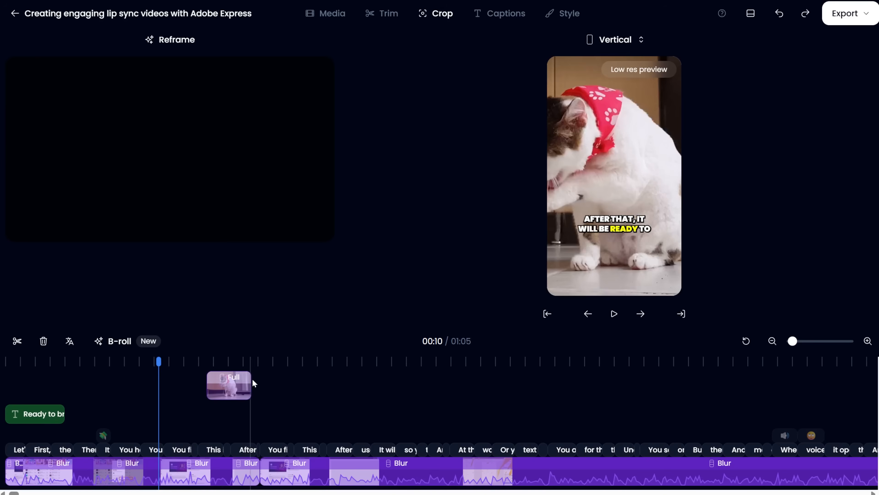
# Place cat B-roll clips on the B-roll track between about 00:14 and 00:16
pyautogui.moveTo(253, 383); pyautogui.dragTo(227, 390)
pyautogui.click(241, 388)
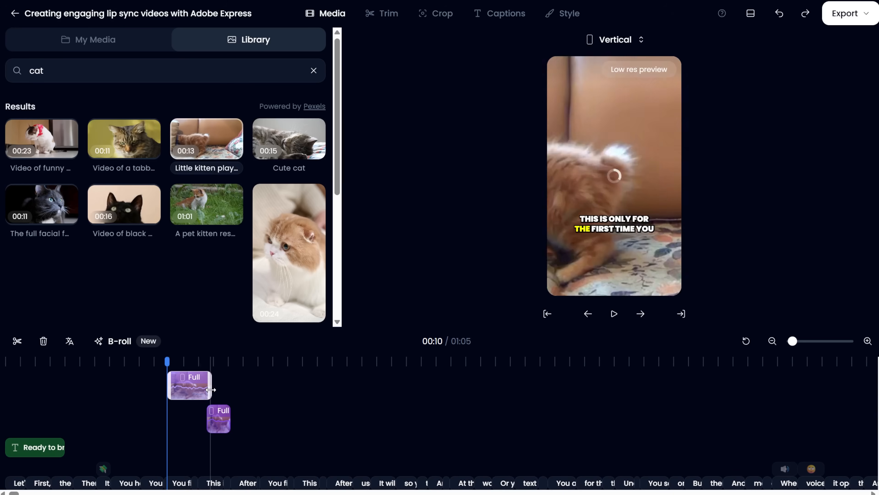
pyautogui.moveTo(210, 389); pyautogui.dragTo(284, 401)
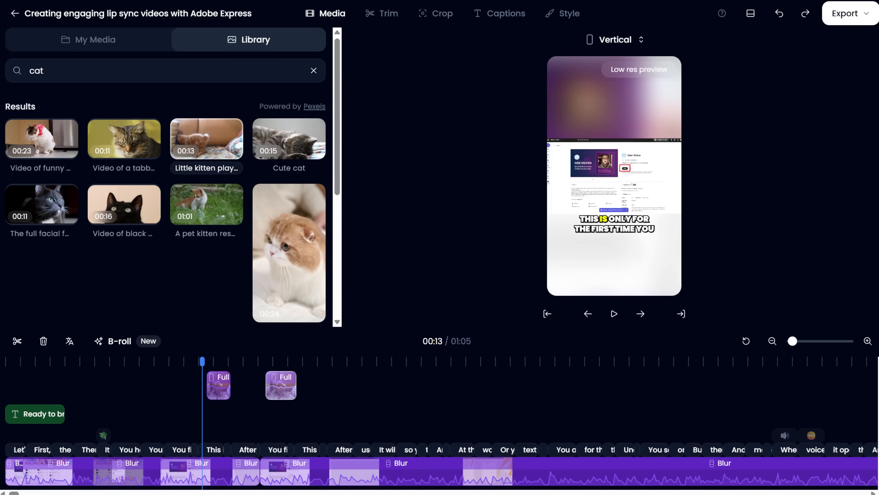
# Zoom into the timeline, move a cat B-roll clip further along it, and reset the timeline zoom
pyautogui.click(211, 382)
pyautogui.click(204, 385)
pyautogui.moveTo(794, 343); pyautogui.dragTo(810, 342)
pyautogui.moveTo(523, 391); pyautogui.dragTo(610, 408)
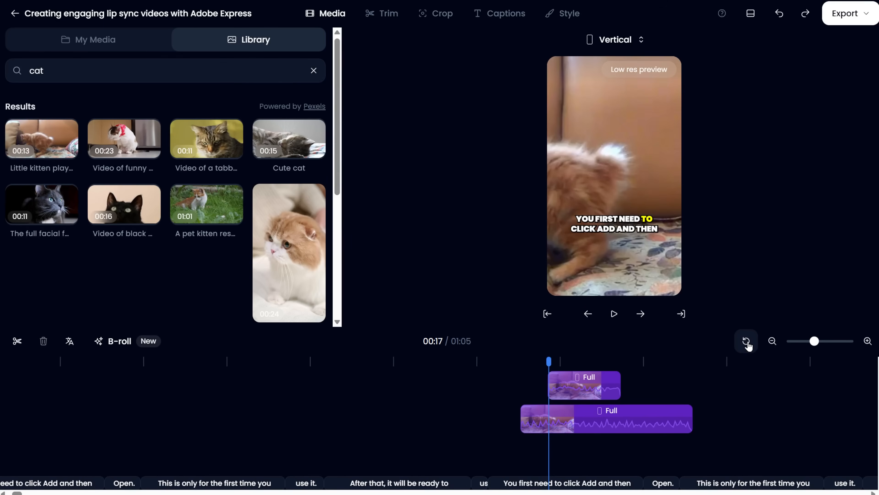
pyautogui.click(747, 341)
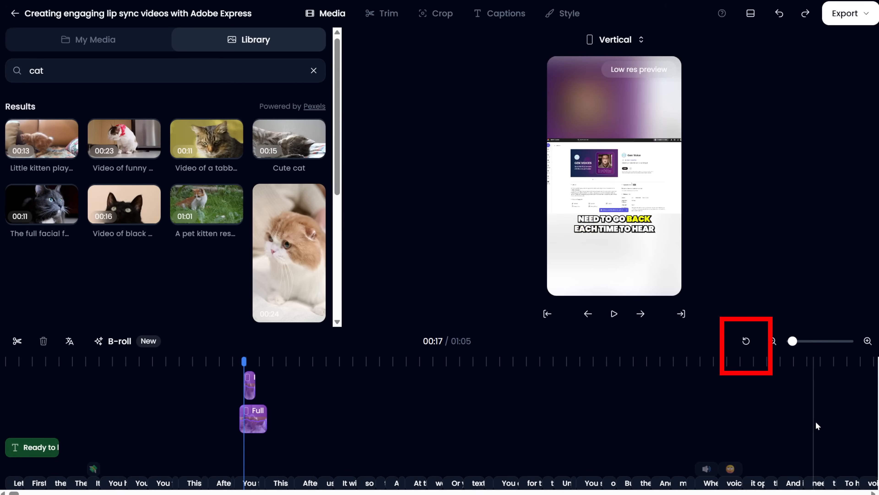
# Search the stock library for car and browse the results
pyautogui.press('BackSpace')
pyautogui.write('r')
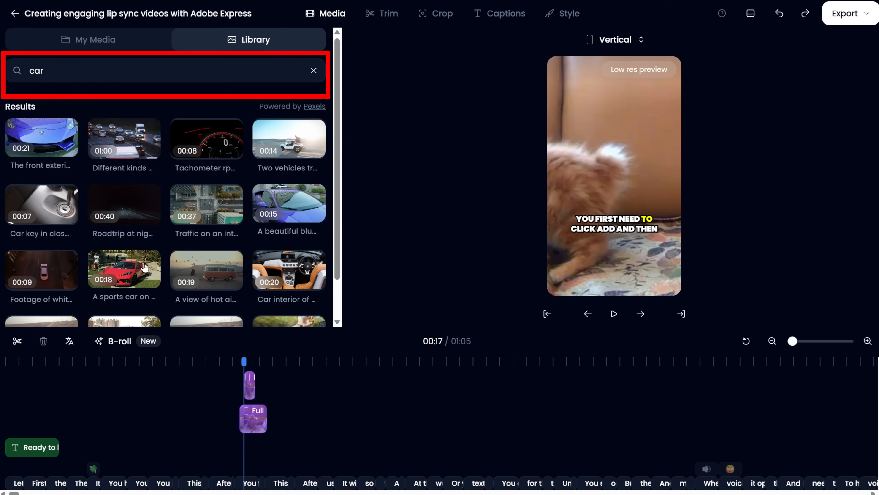
pyautogui.scroll(-1, 104, 260)
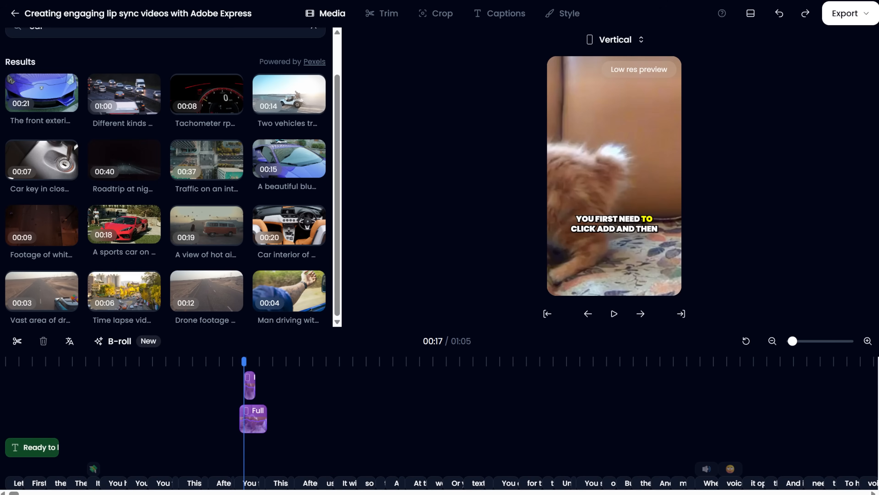
pyautogui.scroll(1, 54, 95)
# Split the main video clip at the 00:28 playhead
pyautogui.click(40, 41)
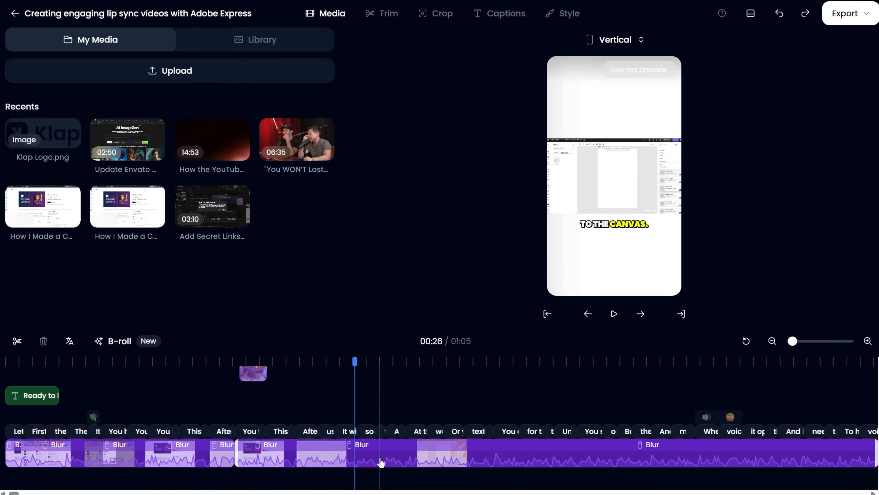
pyautogui.click(381, 463)
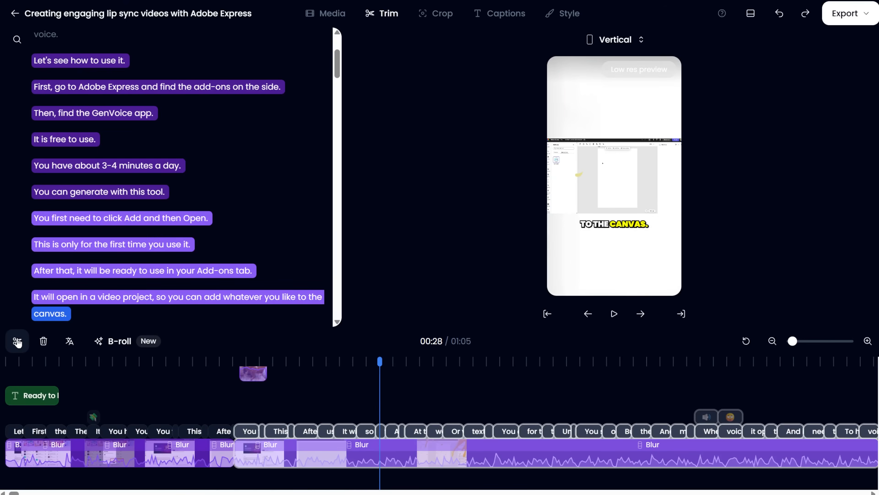
pyautogui.click(17, 341)
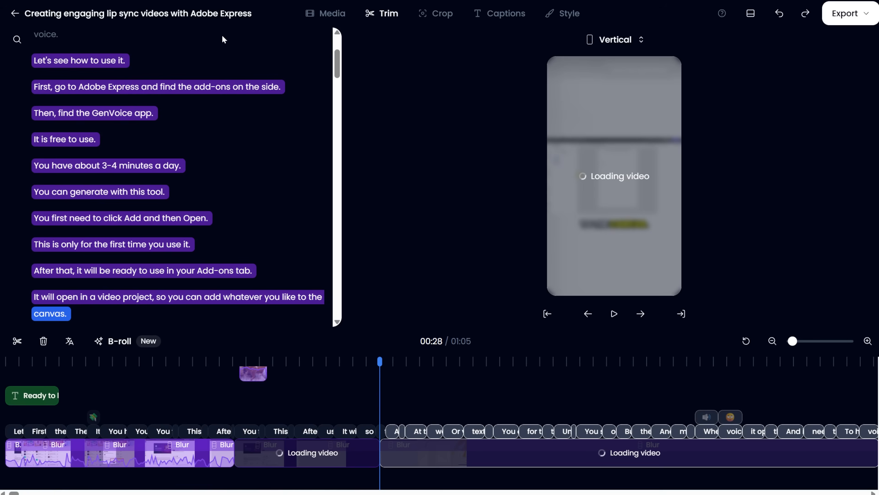
# Insert the Car key in close-up stock clip into the main track at 00:28
pyautogui.click(330, 13)
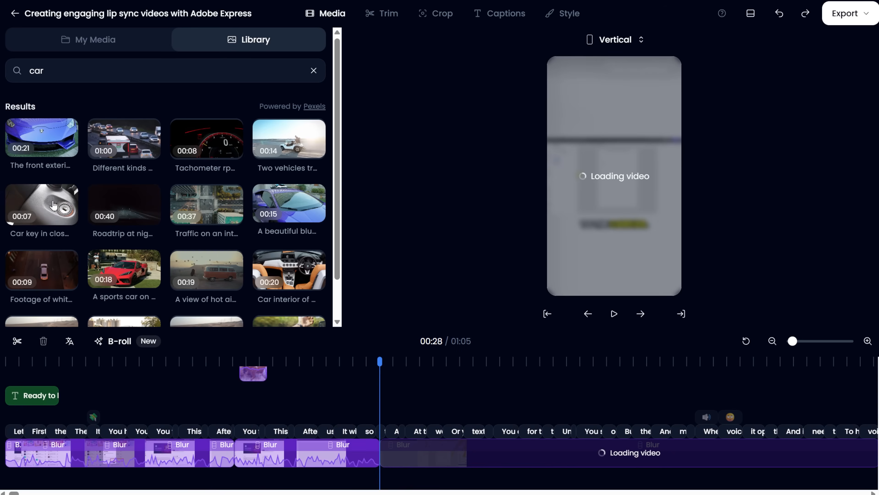
pyautogui.moveTo(36, 198); pyautogui.dragTo(379, 449)
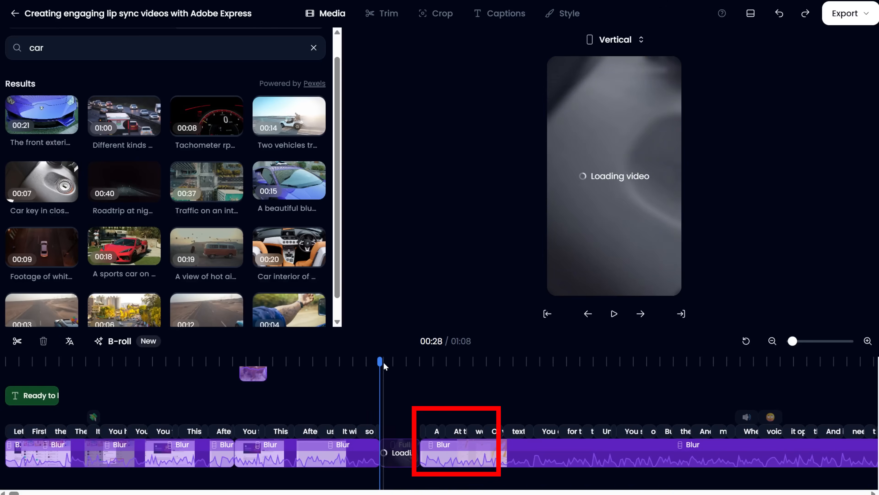
pyautogui.moveTo(378, 361)
pyautogui.mouseDown()
pyautogui.moveTo(412, 361)
pyautogui.moveTo(386, 362)
pyautogui.mouseUp()
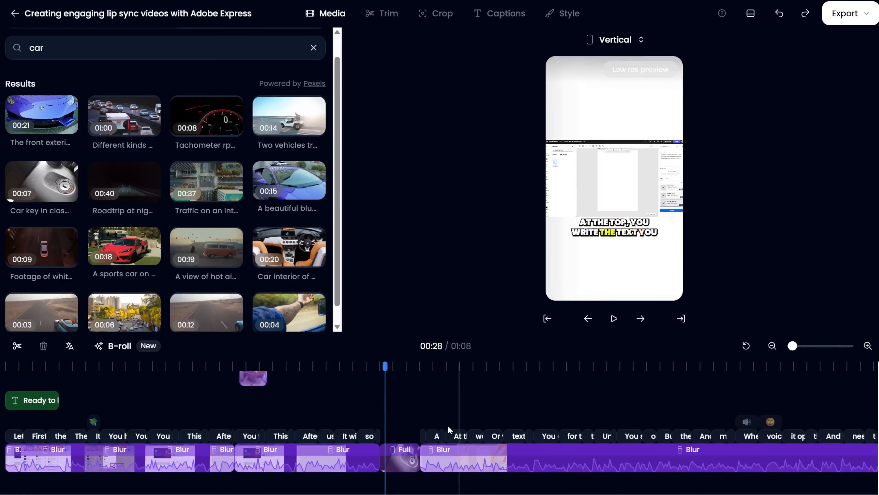
# Delete the inserted car key clip from the main track
pyautogui.click(400, 462)
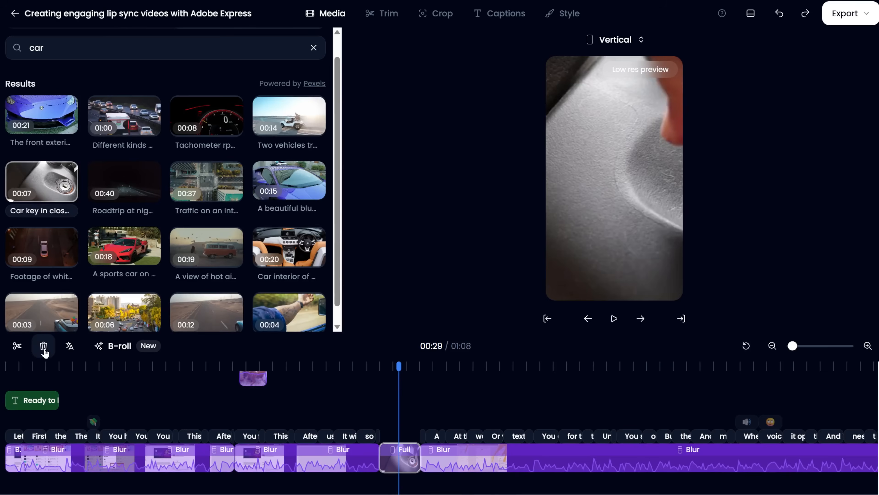
pyautogui.click(43, 346)
pyautogui.click(410, 466)
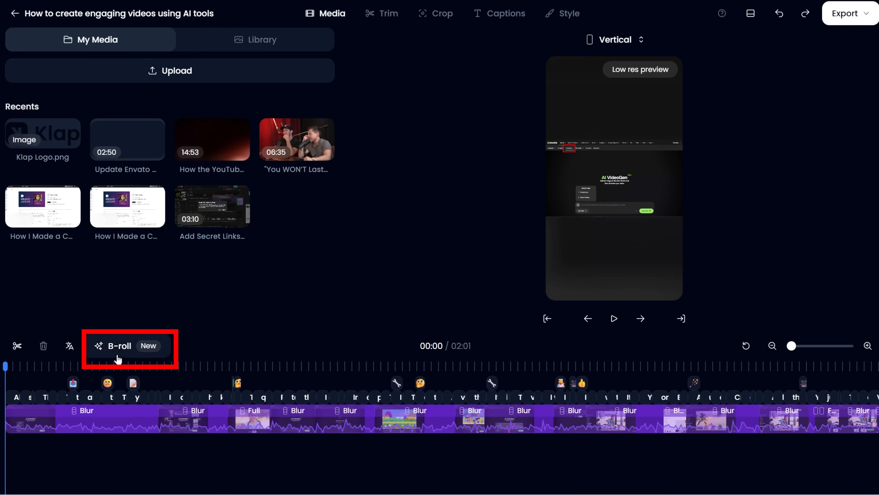
# Switch to the How to create engaging videos using AI tools project and open its transcript trimming view
pyautogui.click(121, 348)
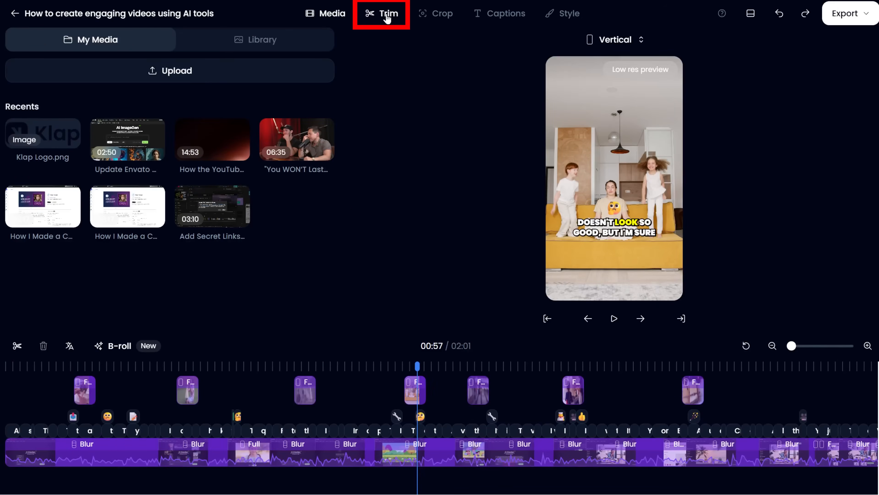
pyautogui.click(387, 15)
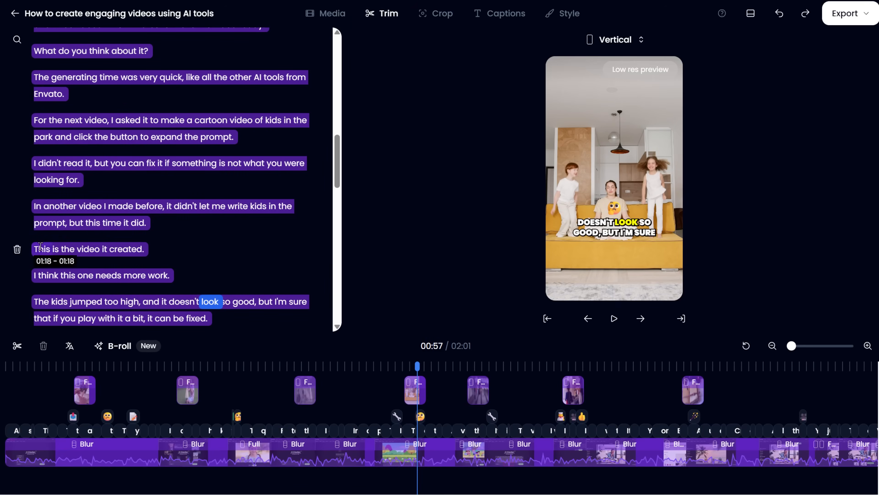
# Delete the transcript sentences starting 'The kids jumped too high', 'After it finished generating' and 'If you click the generation tool'
pyautogui.scroll(-2, 38, 255)
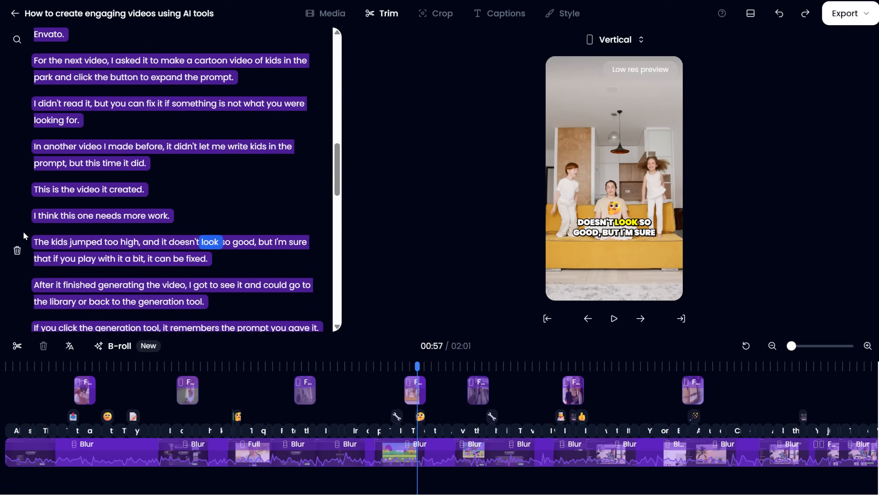
pyautogui.click(17, 250)
pyautogui.scroll(-4, 23, 208)
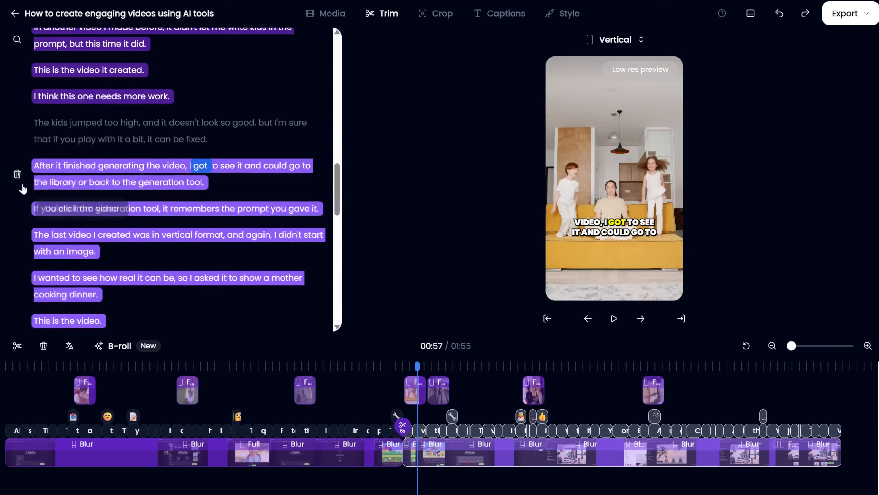
pyautogui.click(17, 174)
pyautogui.click(17, 208)
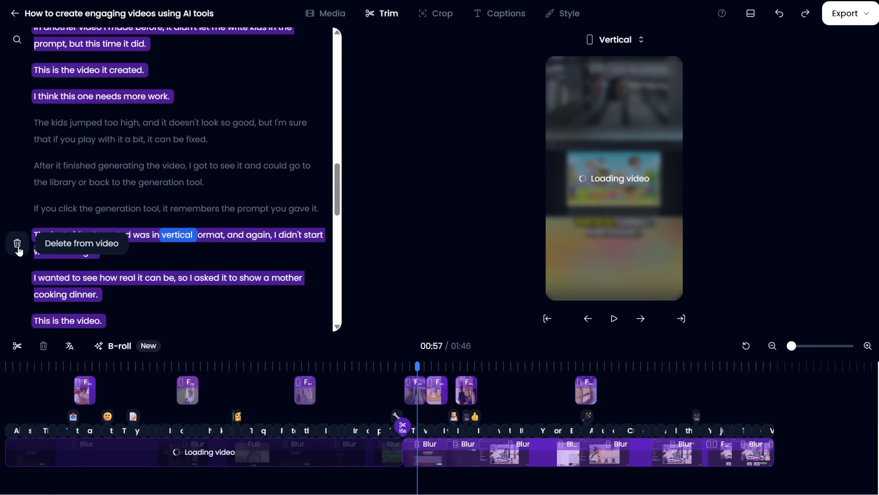
# Delete further transcript sentences, including 'After you change the image' and 'You can write a prompt to help it'
pyautogui.click(17, 250)
pyautogui.scroll(-12, 39, 283)
pyautogui.click(17, 214)
pyautogui.click(17, 257)
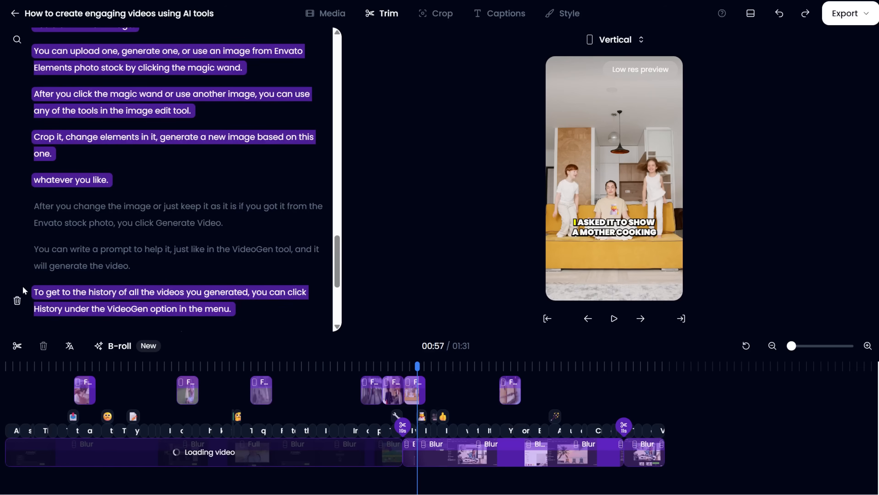
# Delete the transcript sentence starting 'For the next video, I asked it to make a cartoon video'
pyautogui.scroll(-3, 22, 287)
pyautogui.scroll(10, 24, 214)
pyautogui.scroll(10, 40, 236)
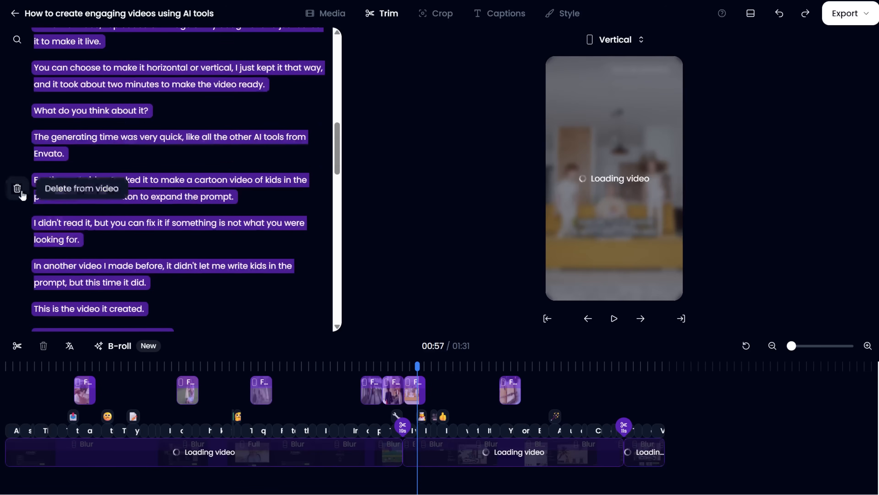
pyautogui.click(17, 188)
# Cut the words 'I uploaded' from the sentence 'In the first video, I uploaded an image of my daughter'
pyautogui.scroll(10, 217, 283)
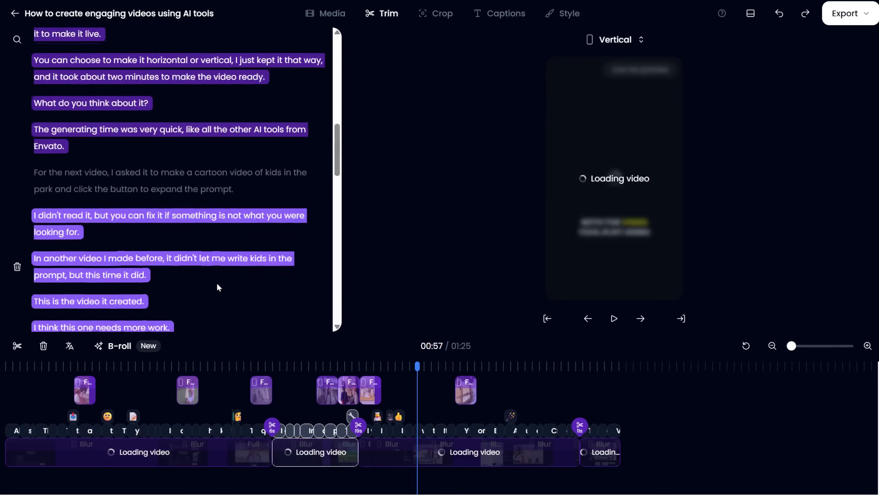
pyautogui.scroll(5, 216, 283)
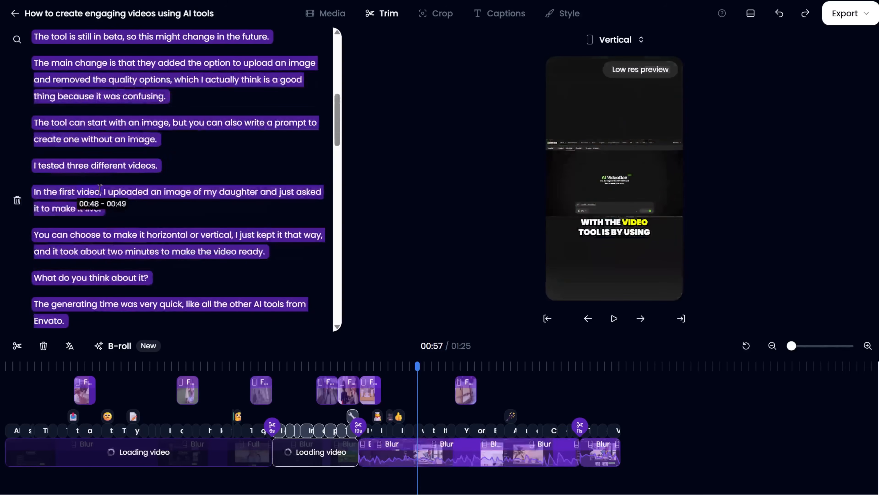
pyautogui.moveTo(101, 188); pyautogui.dragTo(155, 190)
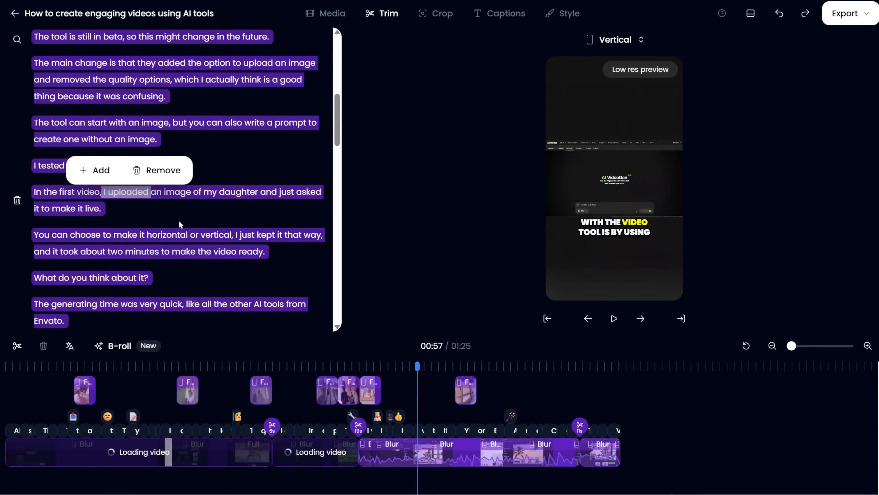
pyautogui.click(158, 171)
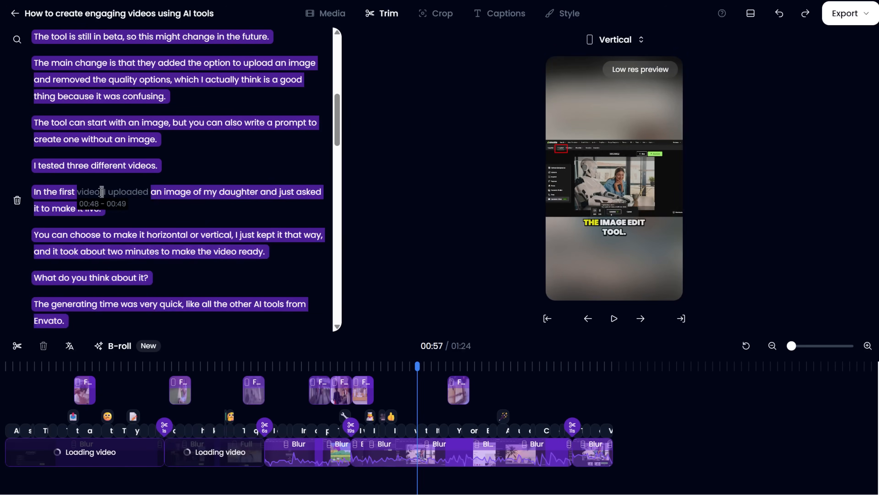
pyautogui.moveTo(76, 193); pyautogui.dragTo(103, 192)
pyautogui.click(55, 171)
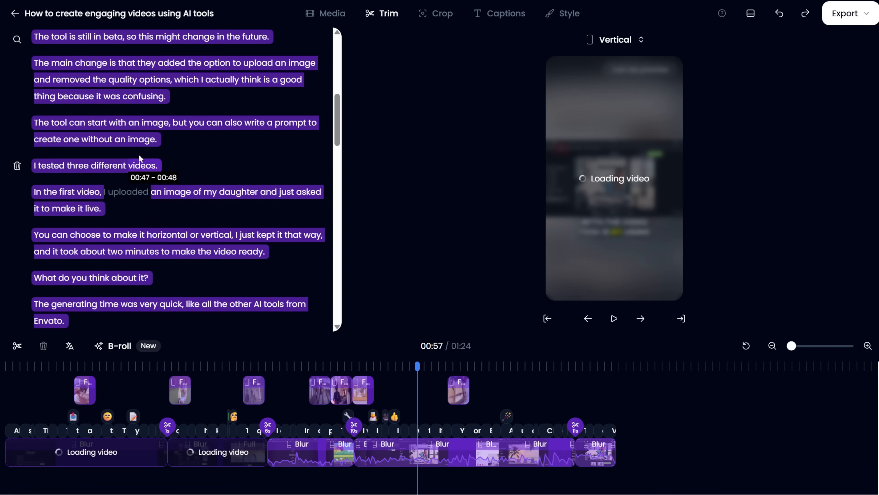
# Try to remove the words 'but you' from the sentence 'The tool can start with an image'
pyautogui.moveTo(90, 123); pyautogui.dragTo(170, 124)
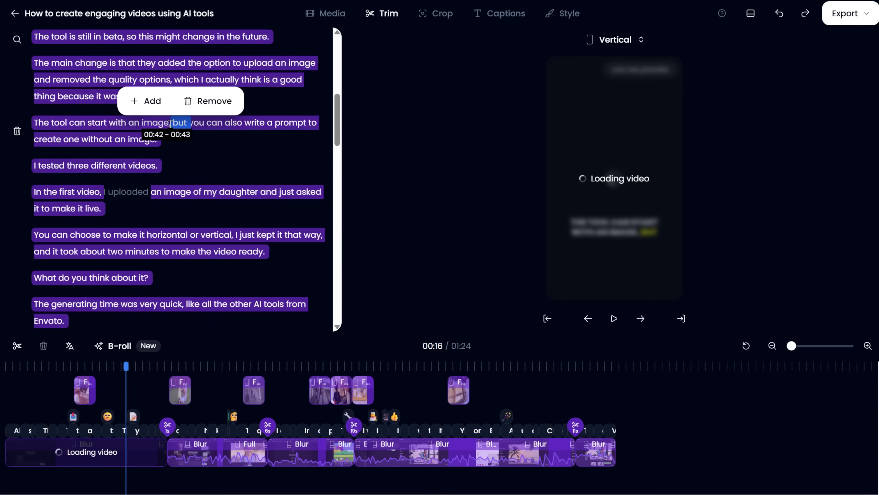
pyautogui.click(172, 124)
pyautogui.click(179, 124)
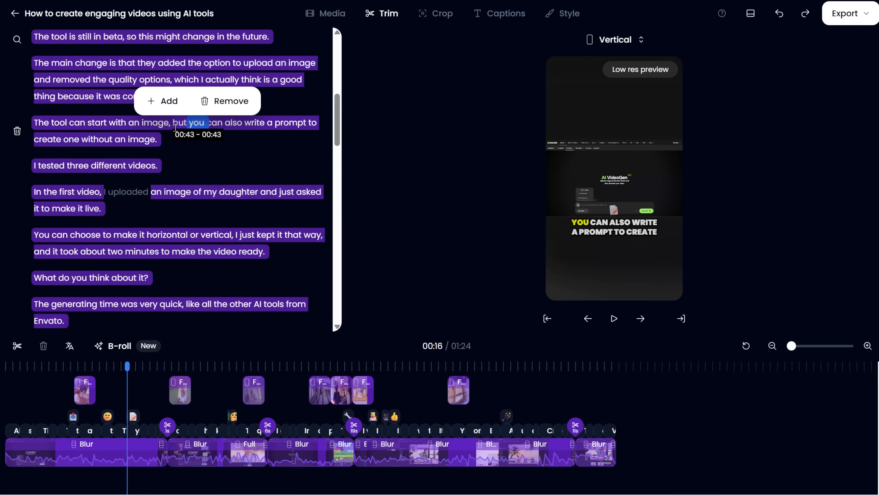
pyautogui.moveTo(175, 124); pyautogui.dragTo(157, 139)
pyautogui.click(228, 101)
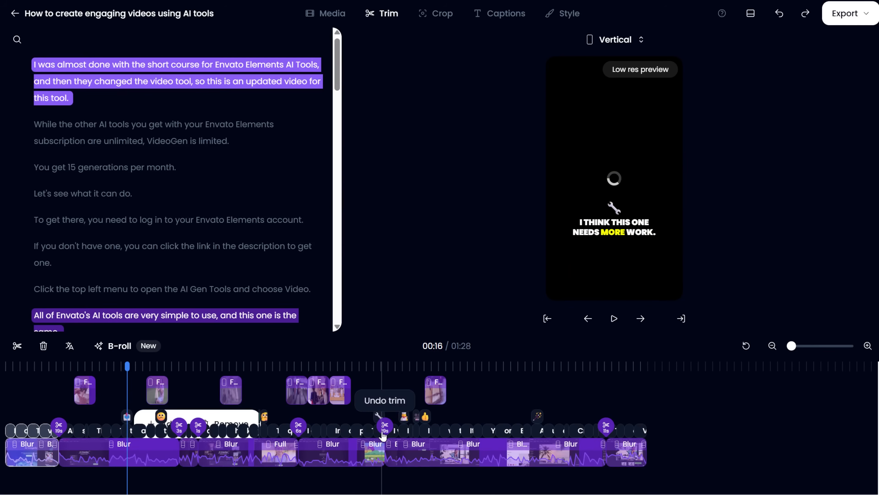
# Undo a trim cut marked on the caption track
pyautogui.moveTo(791, 346); pyautogui.dragTo(800, 347)
pyautogui.click(197, 425)
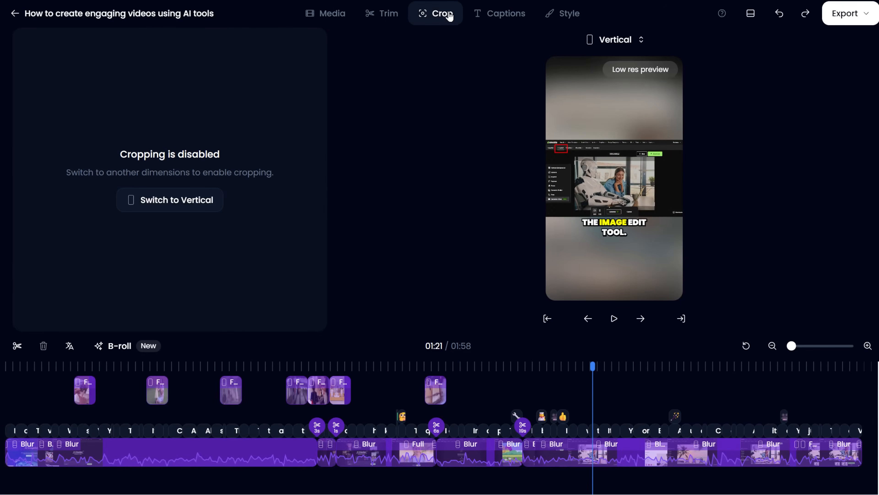
# Switch the video to the vertical format to enable cropping
pyautogui.click(163, 201)
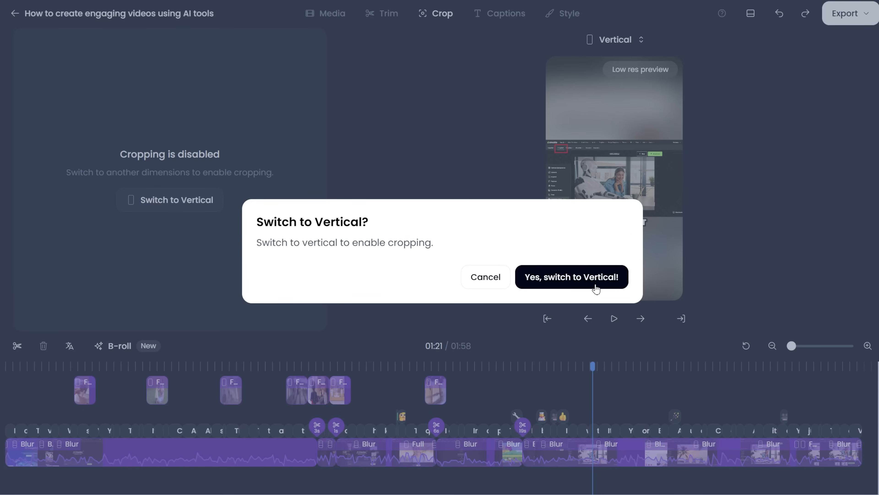
pyautogui.click(571, 277)
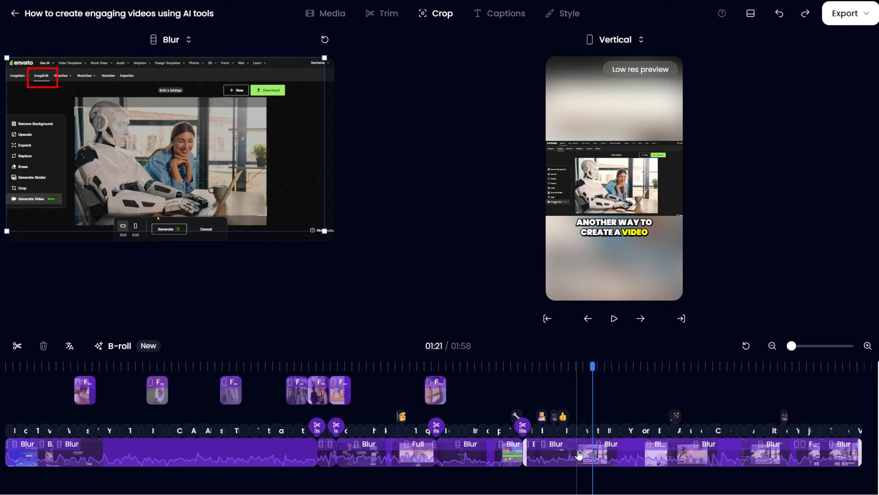
# Change the layout of the scene at 01:21 from Blur to Full
pyautogui.click(171, 40)
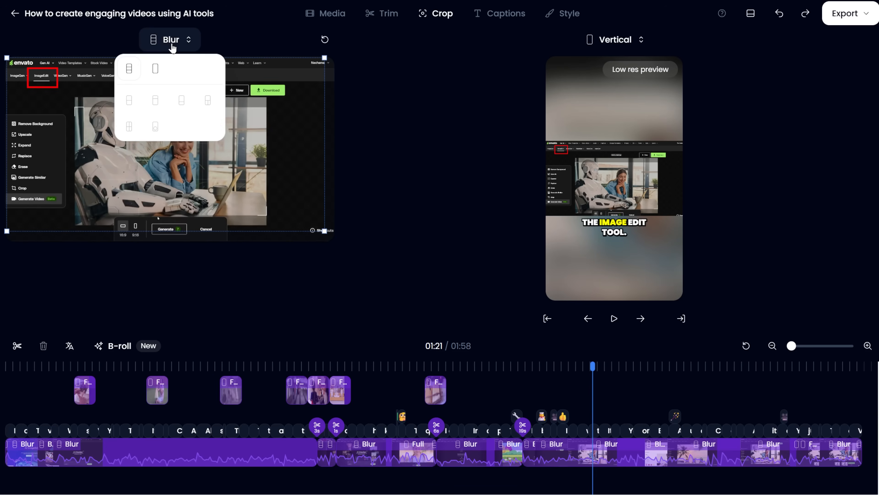
pyautogui.click(155, 69)
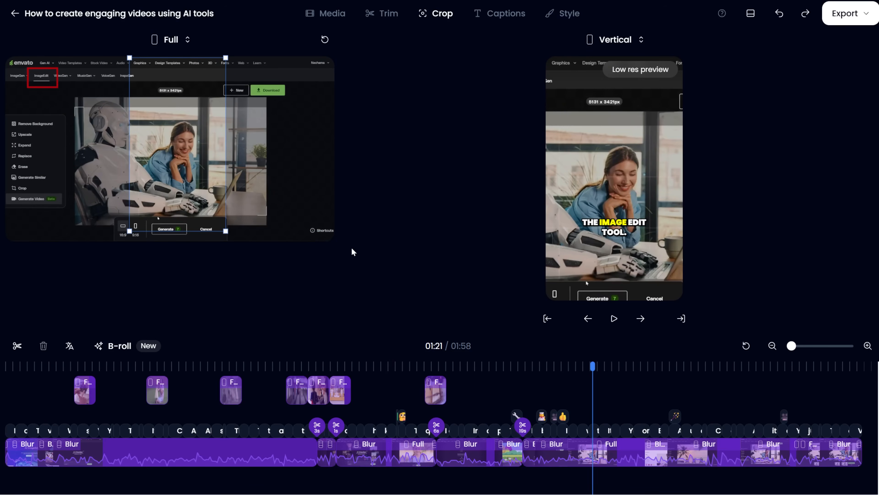
# Select the kitchen scene at 00:43 and apply the Gaming layout to it
pyautogui.click(216, 451)
pyautogui.click(160, 450)
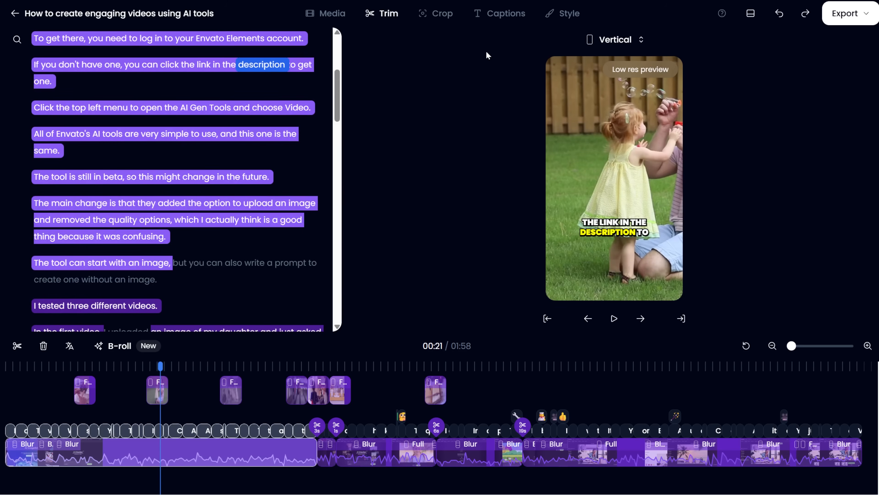
pyautogui.click(453, 22)
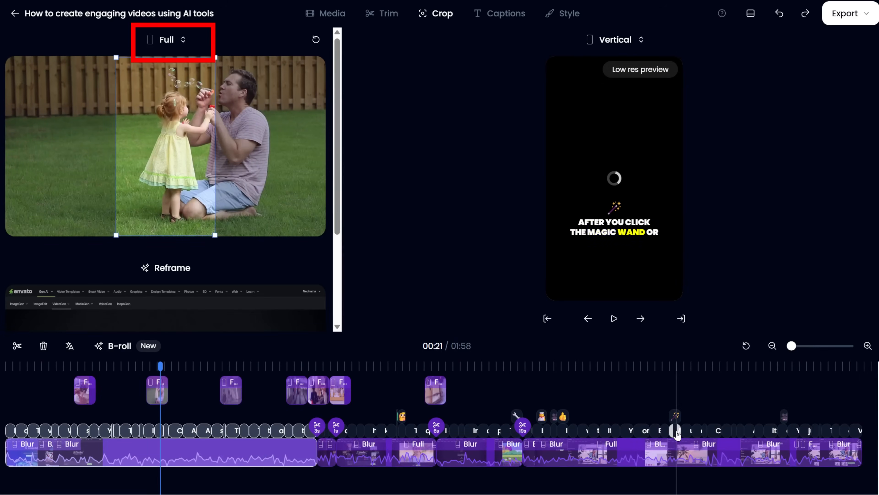
pyautogui.click(676, 446)
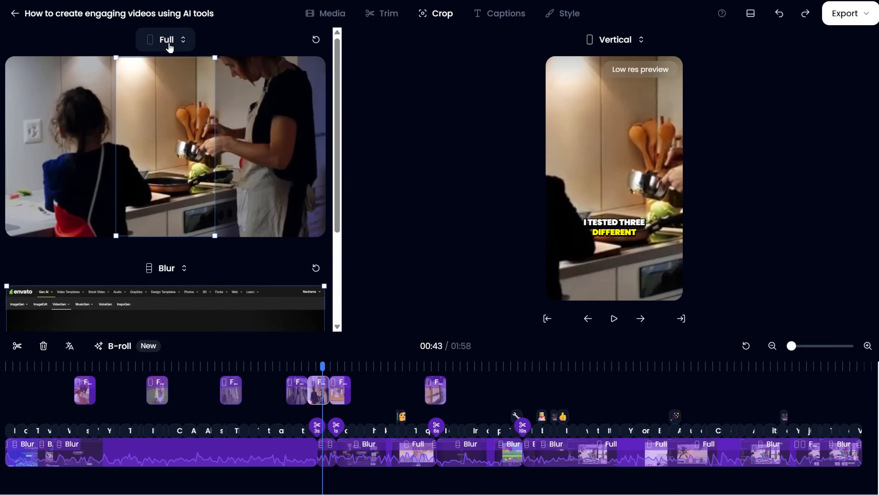
pyautogui.click(170, 46)
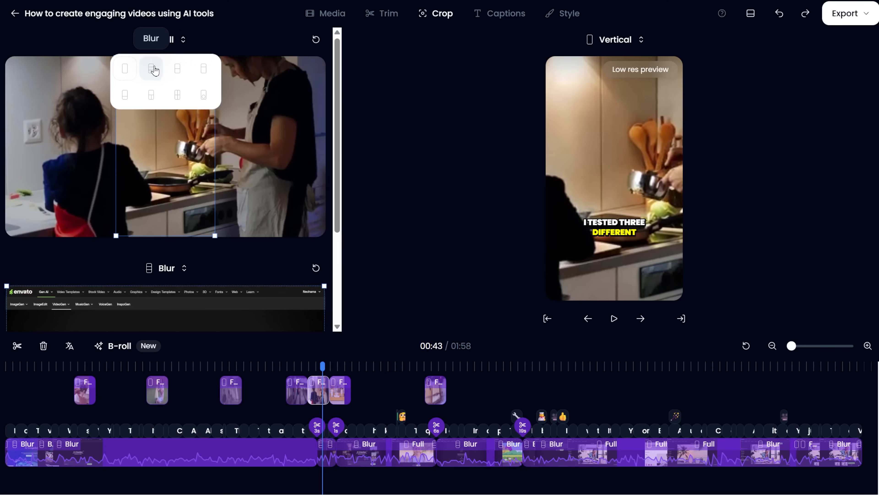
pyautogui.click(204, 71)
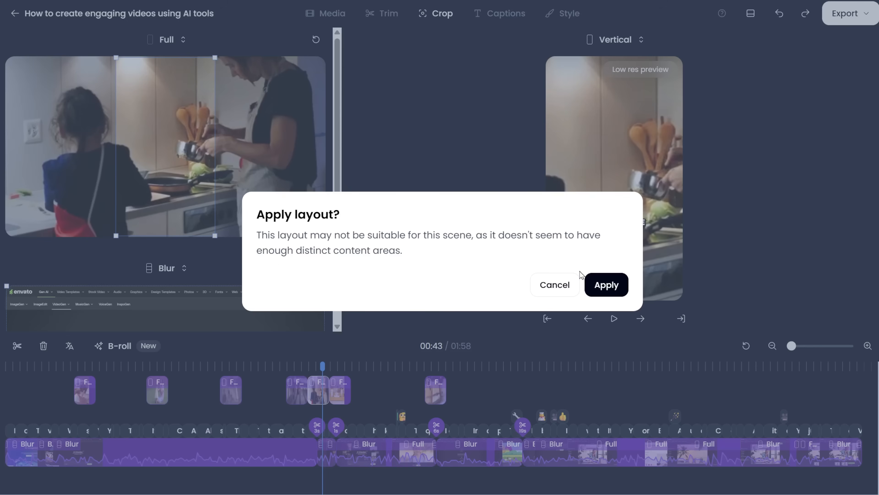
pyautogui.click(600, 285)
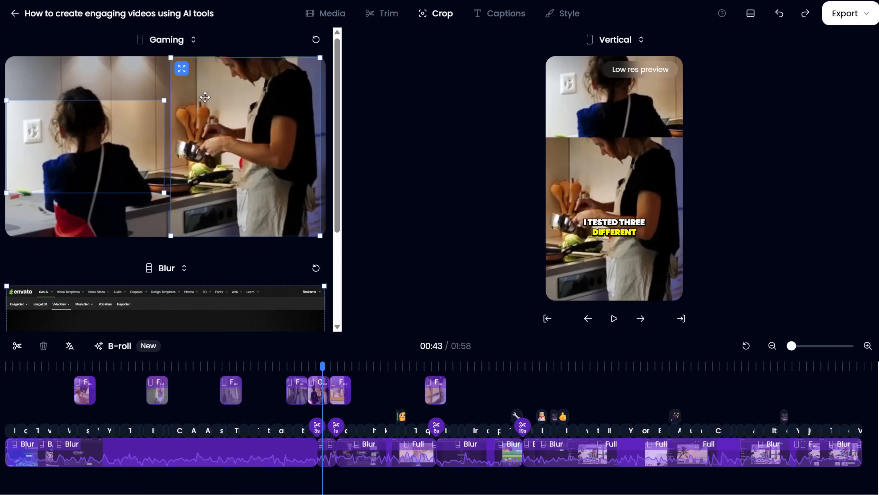
# Apply the Split 3 layout to the kitchen scene and adjust its crop frames
pyautogui.click(190, 44)
pyautogui.click(154, 100)
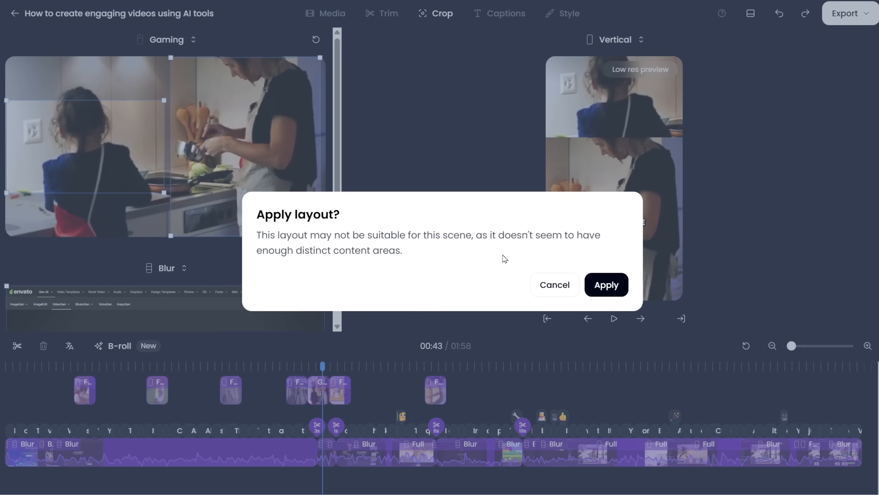
pyautogui.click(622, 288)
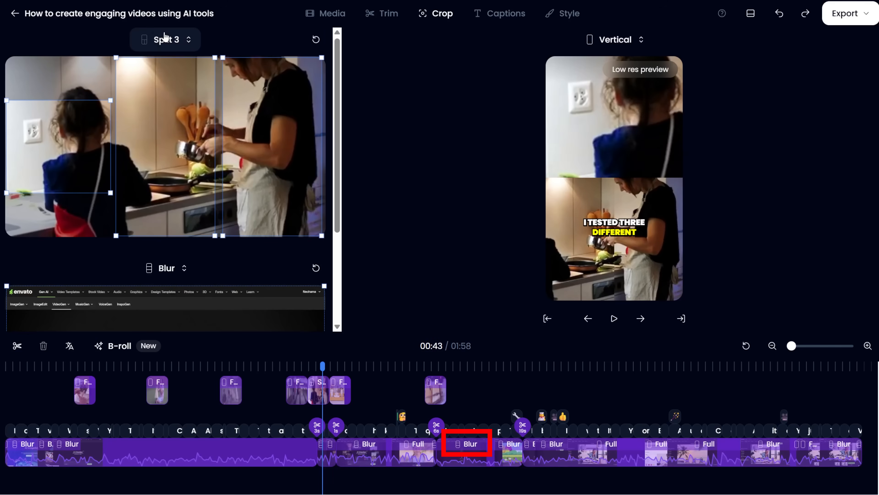
pyautogui.moveTo(85, 138); pyautogui.dragTo(85, 120)
pyautogui.moveTo(274, 191); pyautogui.dragTo(265, 191)
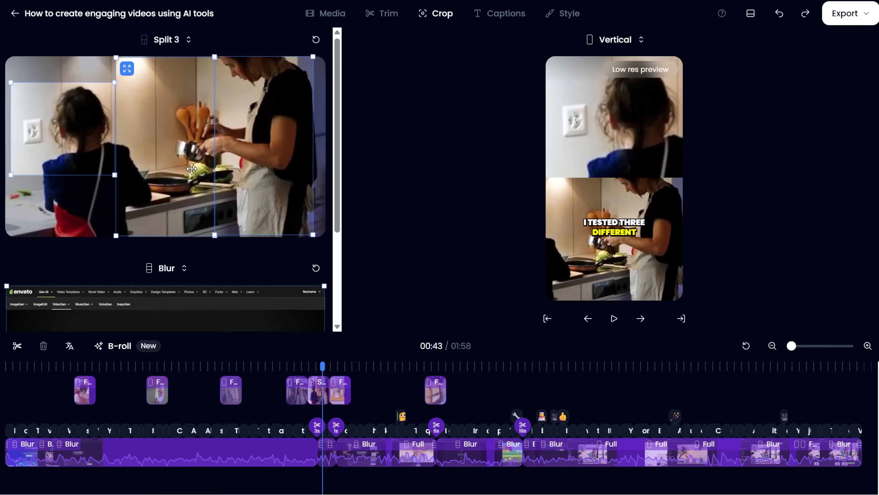
pyautogui.moveTo(187, 151); pyautogui.dragTo(191, 204)
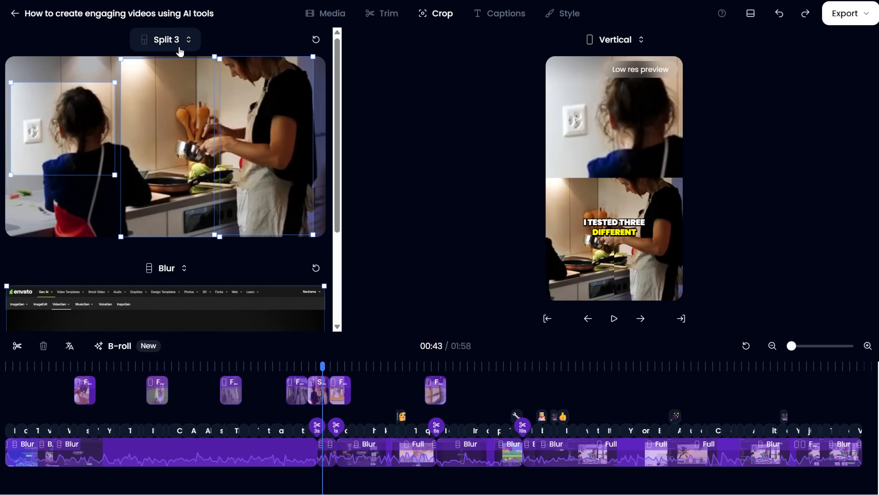
# Apply the Bubble layout to the kitchen scene and reposition its two crop frames
pyautogui.click(181, 40)
pyautogui.click(202, 102)
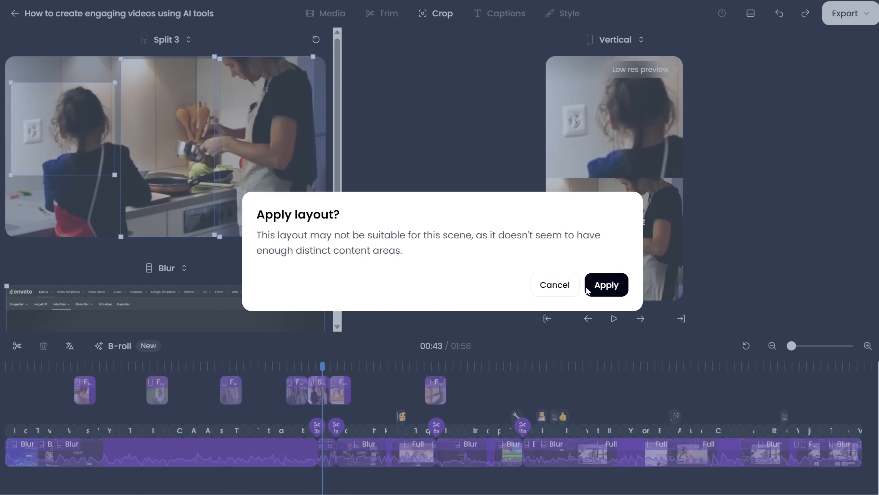
pyautogui.click(606, 285)
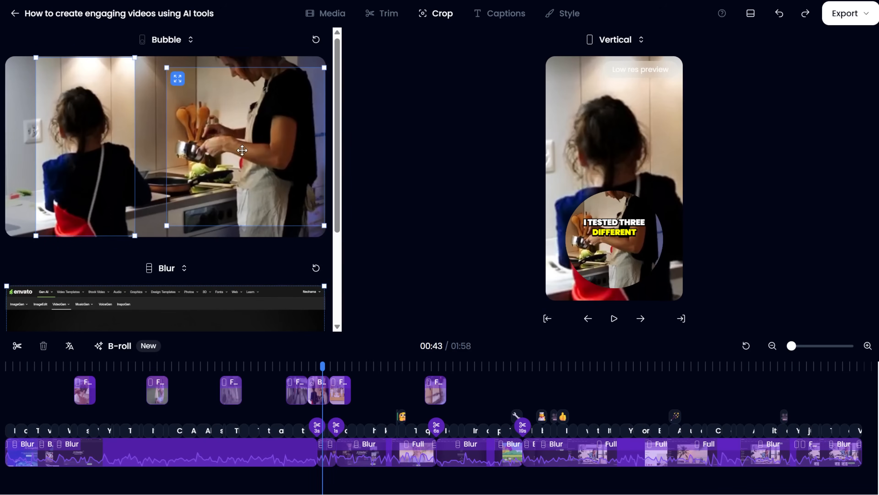
pyautogui.moveTo(242, 150); pyautogui.dragTo(249, 105)
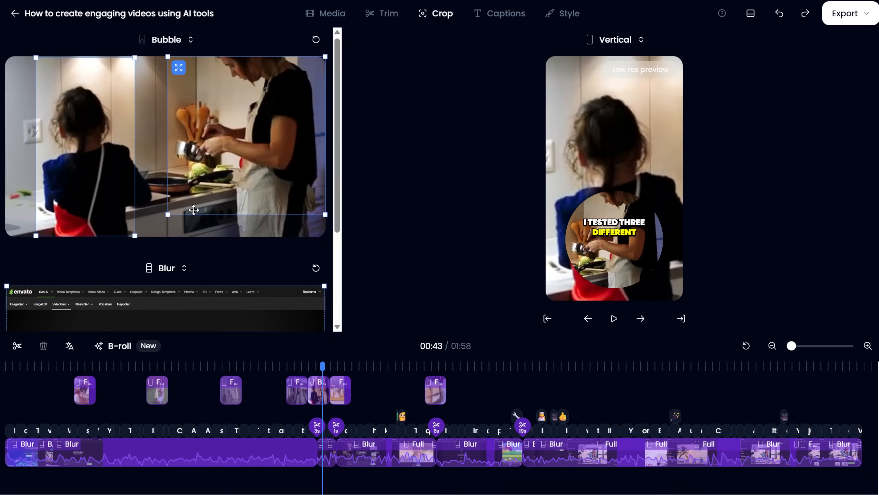
pyautogui.moveTo(168, 215); pyautogui.dragTo(204, 169)
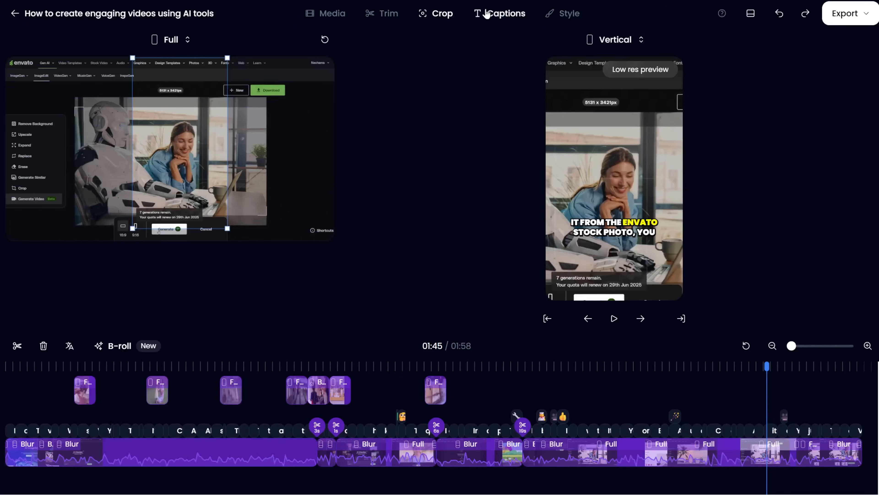
# In the captions, replace the word 'image' with 'Photo' in 'After you change the image or just'
pyautogui.click(477, 14)
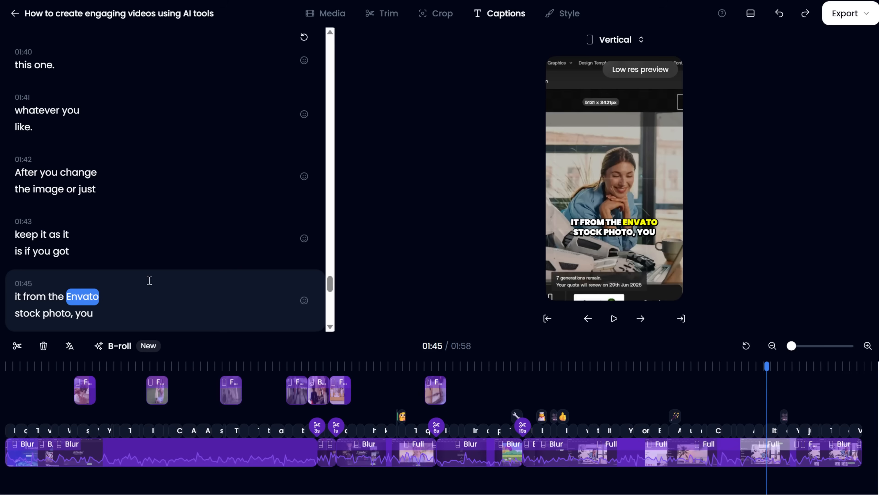
pyautogui.doubleClick(53, 190)
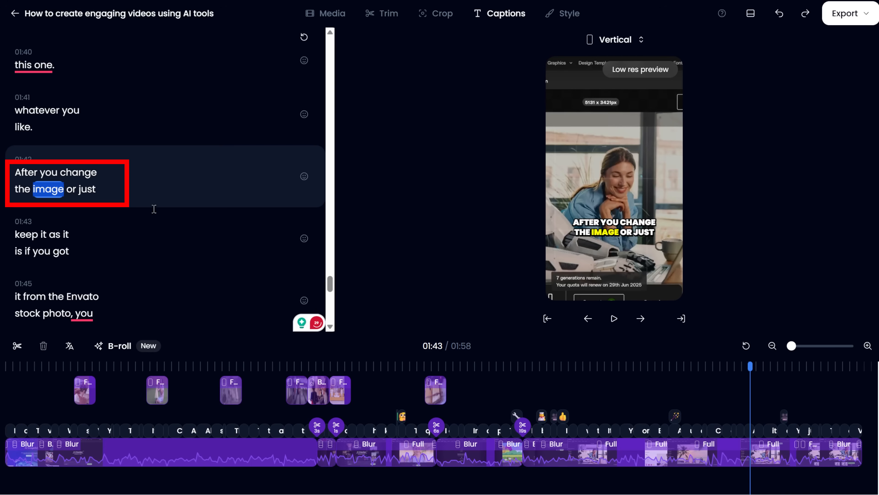
pyautogui.write('Photo')
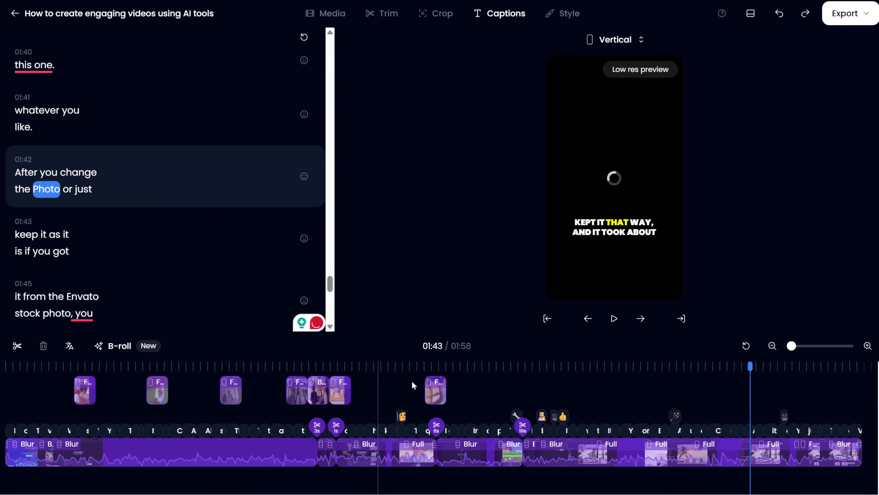
# Zoom into the caption timeline and add an emoji to the caption 'click Generate Video.'
pyautogui.click(774, 367)
pyautogui.moveTo(792, 346)
pyautogui.mouseDown()
pyautogui.moveTo(820, 346)
pyautogui.moveTo(811, 346)
pyautogui.mouseUp()
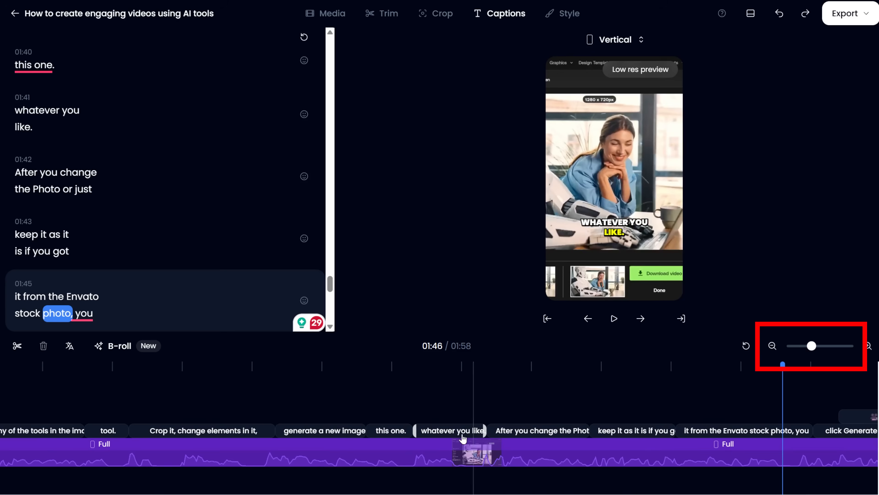
pyautogui.click(455, 430)
pyautogui.click(532, 430)
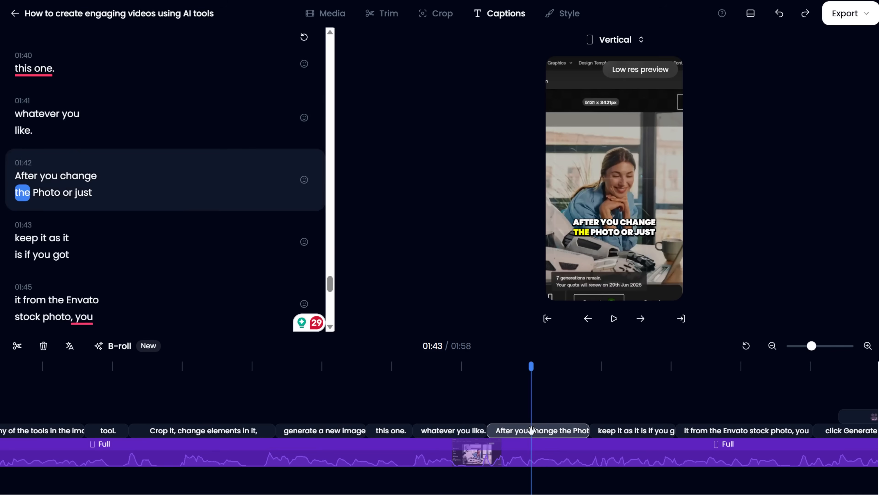
pyautogui.click(631, 430)
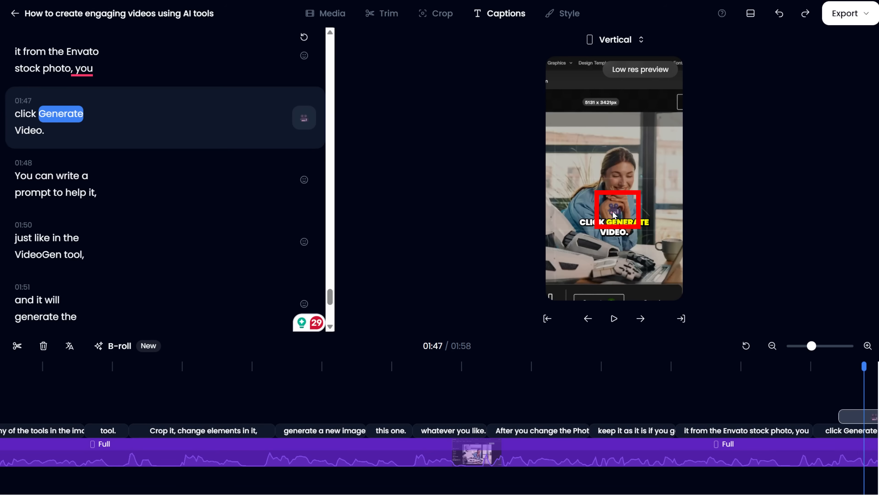
pyautogui.click(302, 124)
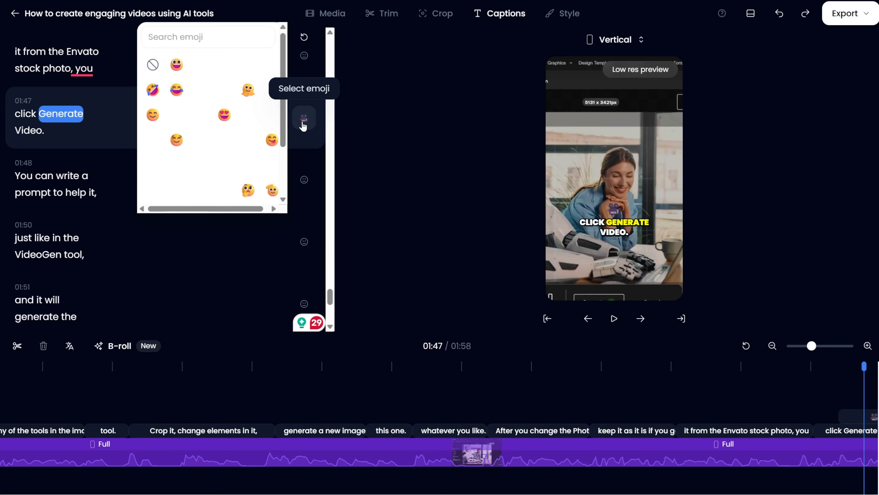
pyautogui.scroll(-5, 225, 132)
pyautogui.scroll(-5, 229, 131)
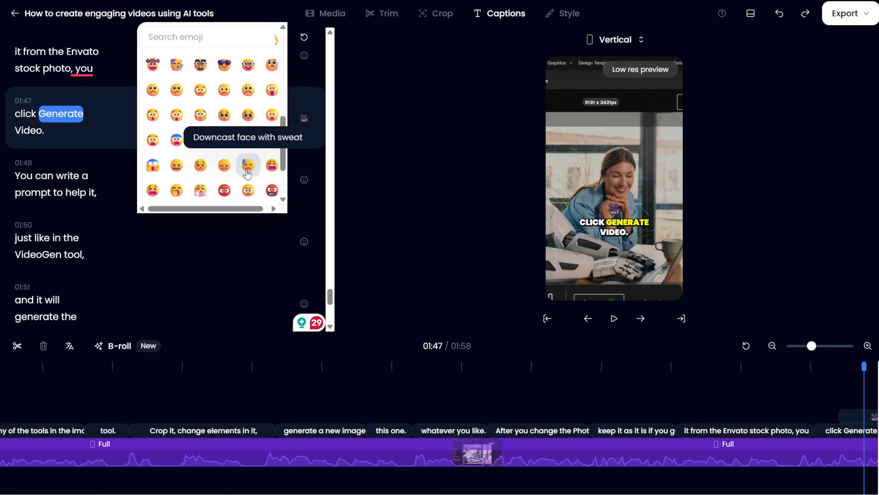
pyautogui.scroll(5, 248, 173)
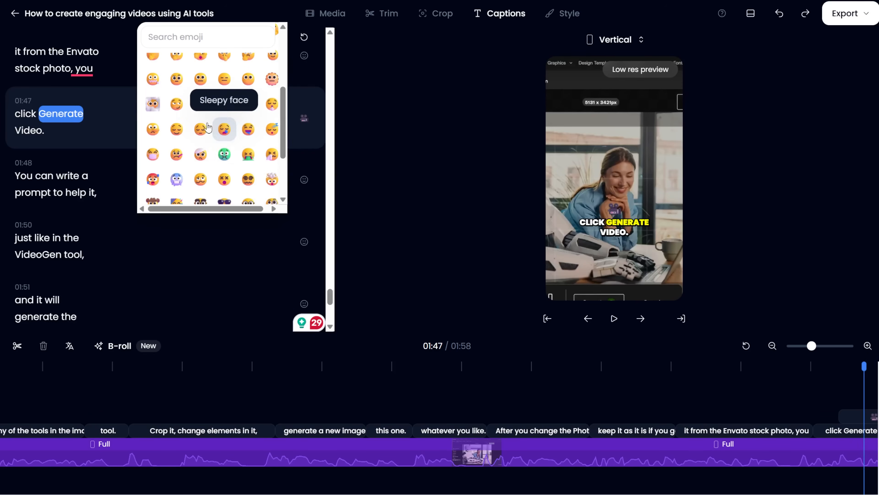
pyautogui.click(177, 104)
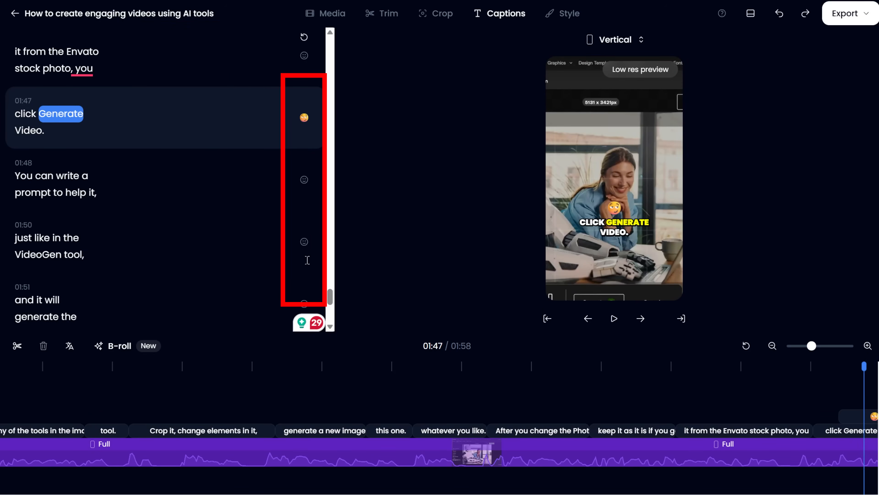
# Add the Zany face emoji to the caption 'just like in the VideoGen tool,'
pyautogui.click(305, 242)
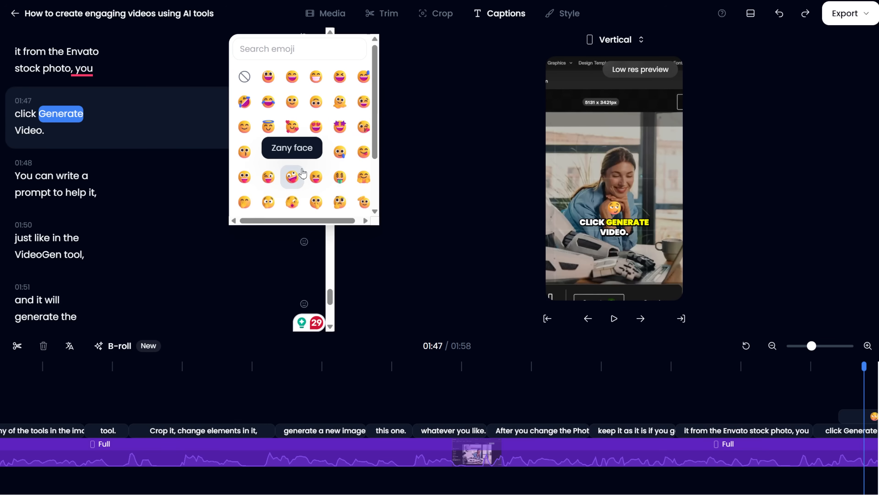
pyautogui.click(292, 174)
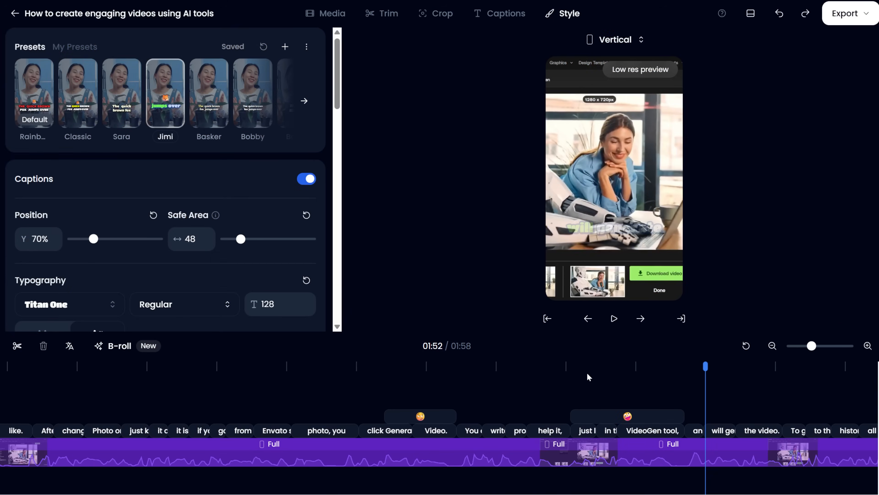
# Preview the Bobby, Billy and Simple caption style presets before reselecting the Jimi preset
pyautogui.click(617, 365)
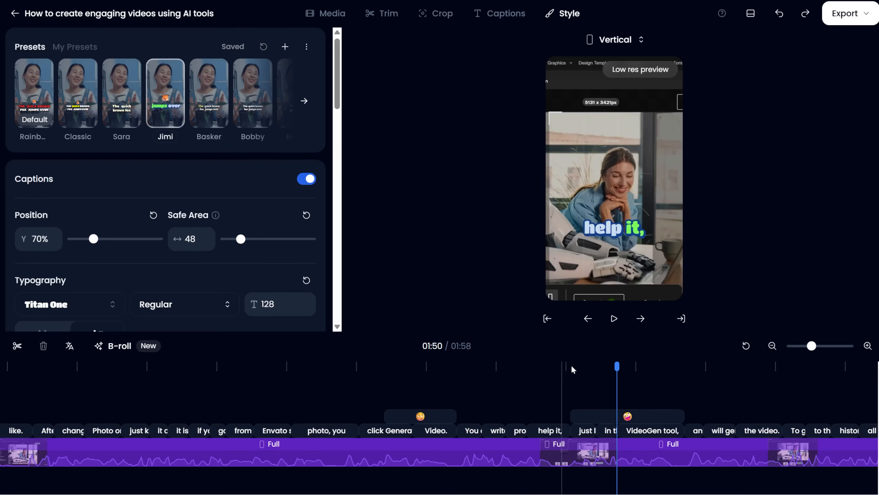
pyautogui.click(250, 109)
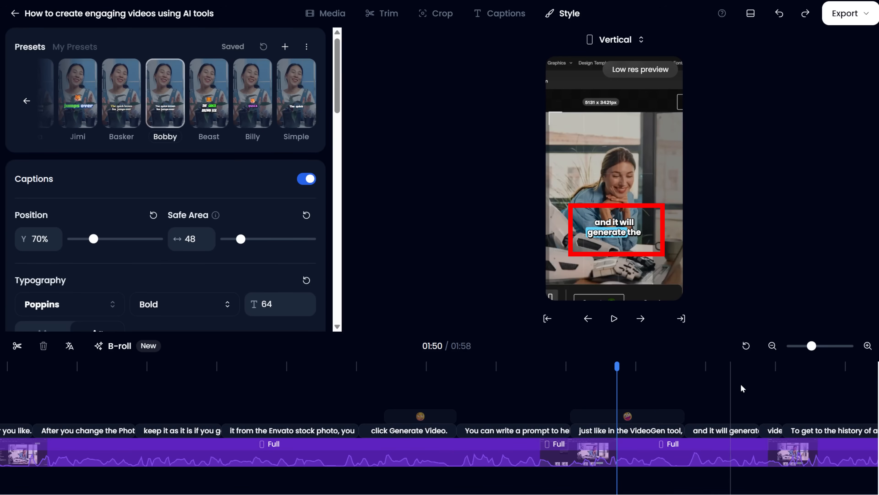
pyautogui.click(267, 113)
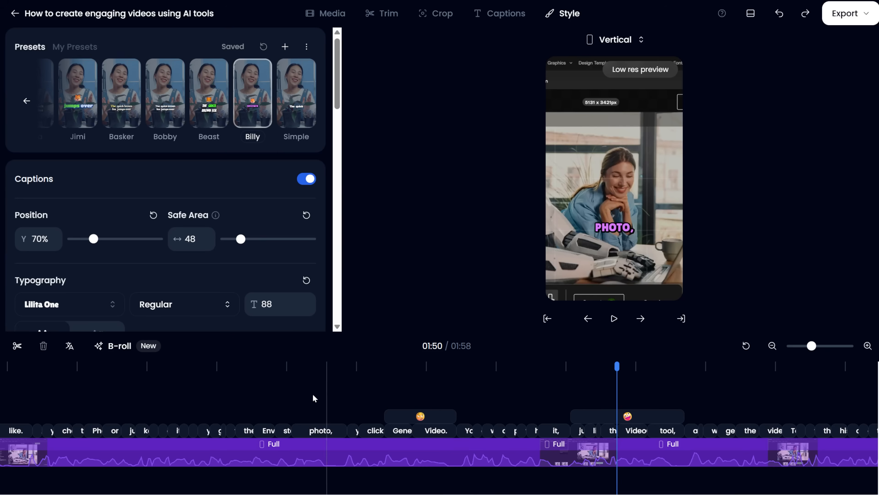
pyautogui.click(284, 124)
pyautogui.click(205, 398)
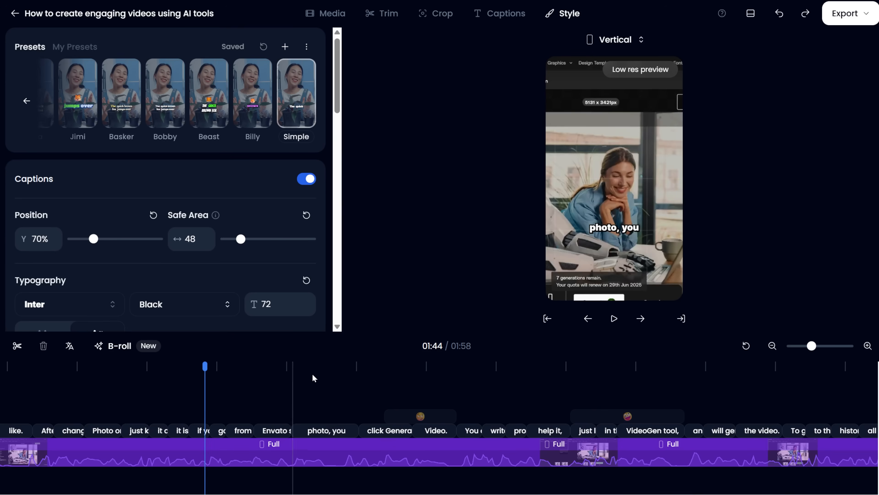
pyautogui.click(67, 120)
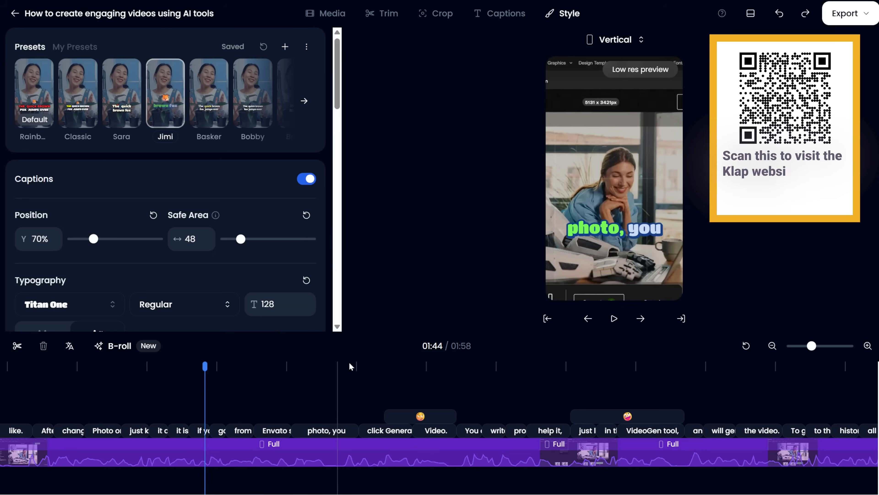
# Save the current caption style as a new preset named 'new preset' and set it as default
pyautogui.scroll(-4, 177, 211)
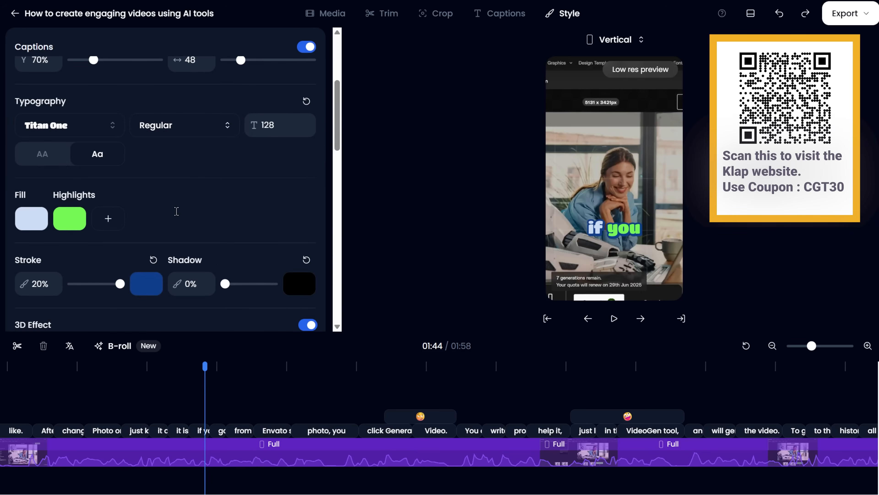
pyautogui.click(109, 220)
pyautogui.scroll(-9, 214, 258)
pyautogui.click(157, 232)
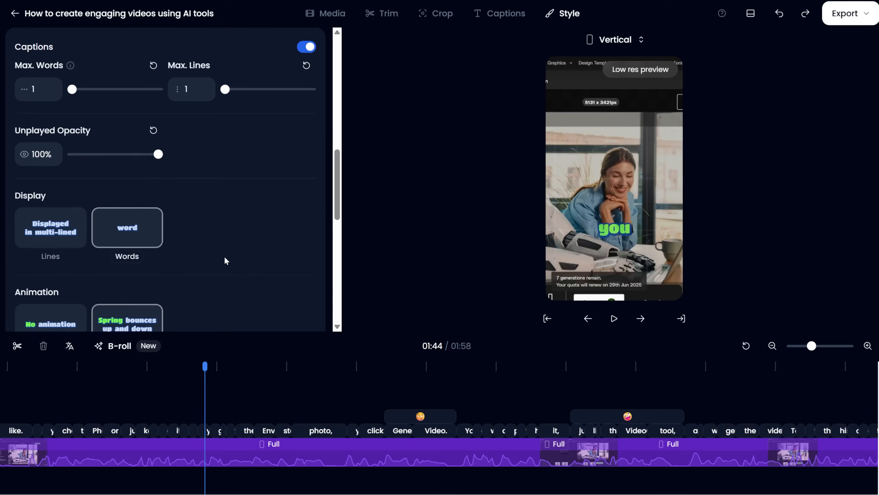
pyautogui.scroll(-2, 218, 256)
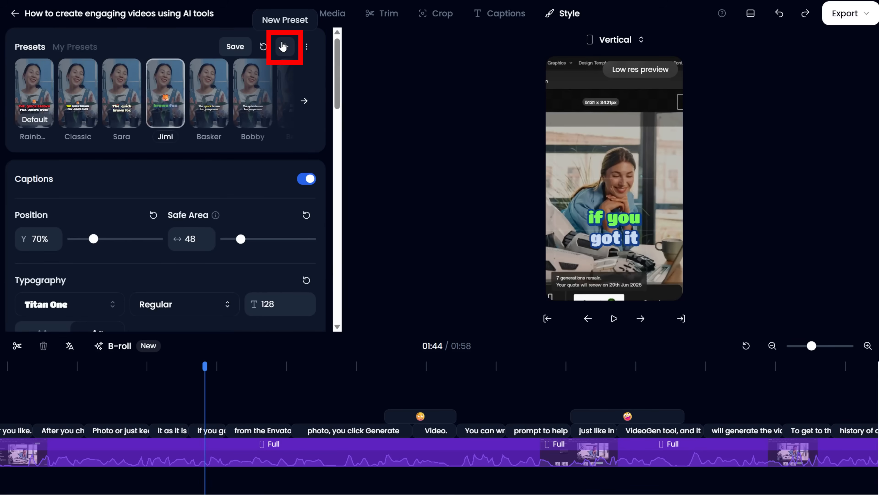
pyautogui.click(283, 46)
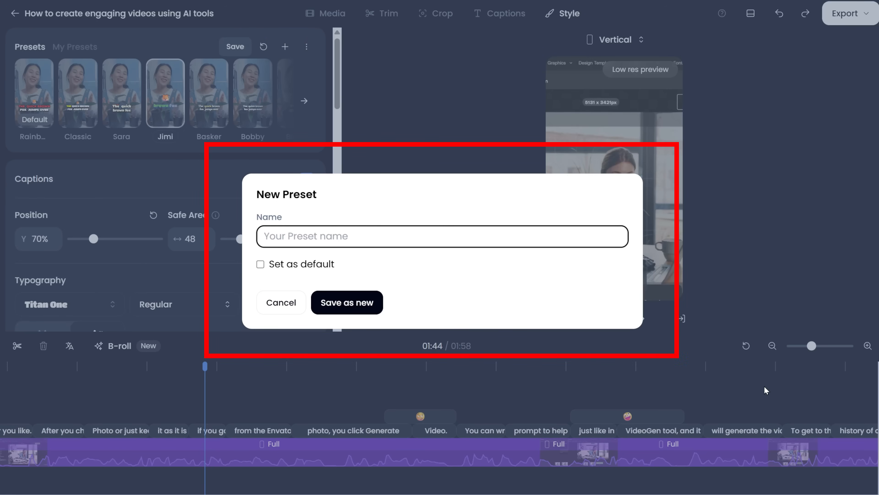
pyautogui.write('new preset')
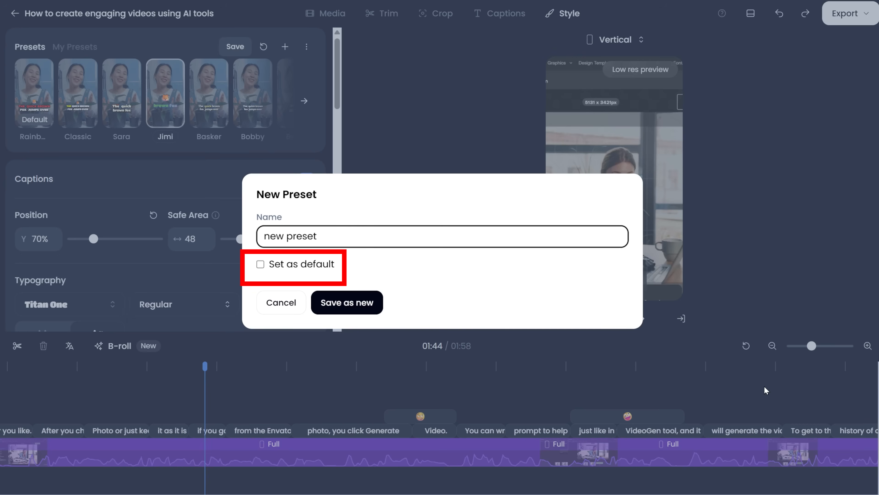
pyautogui.click(260, 264)
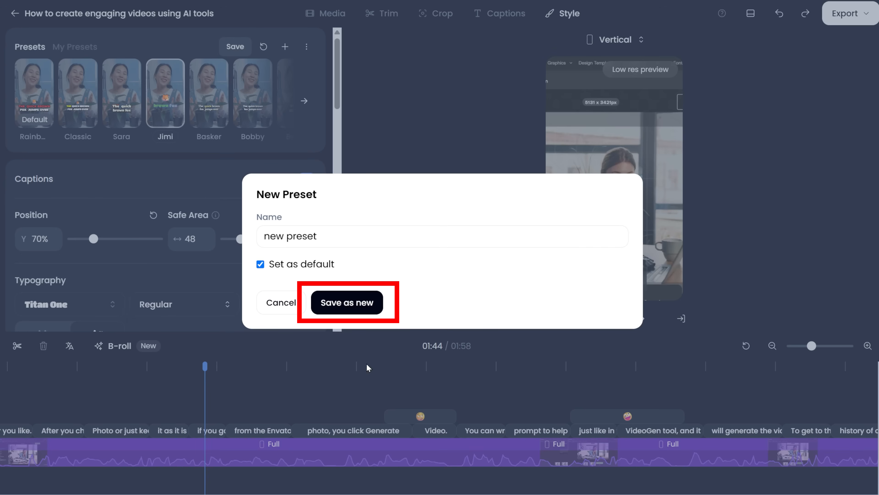
pyautogui.click(369, 303)
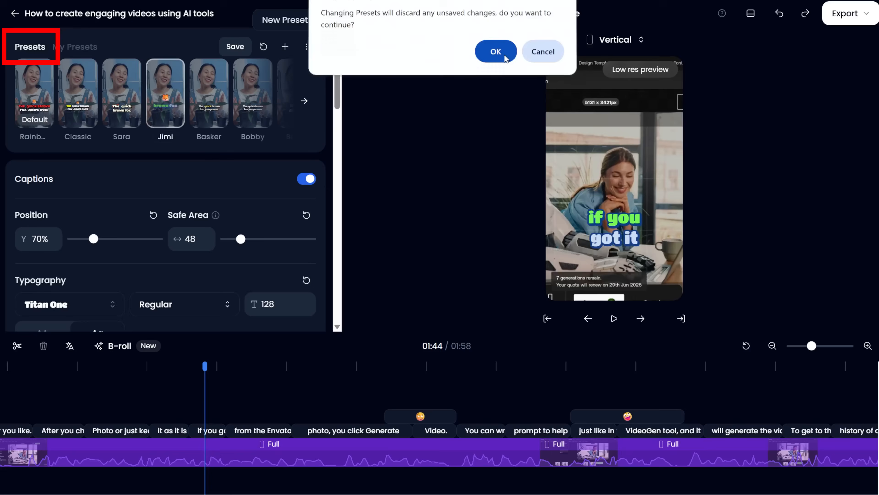
pyautogui.click(496, 52)
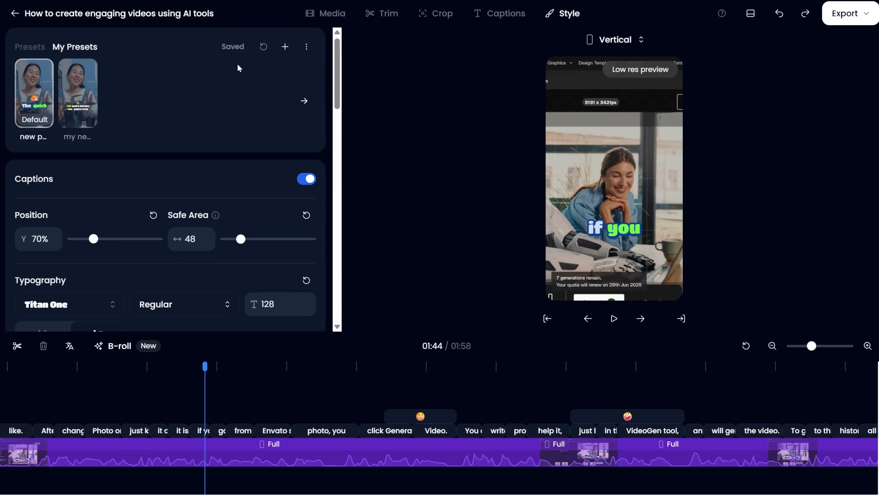
# Open the saved preset's edit option, then return to the built-in caption presets
pyautogui.click(306, 47)
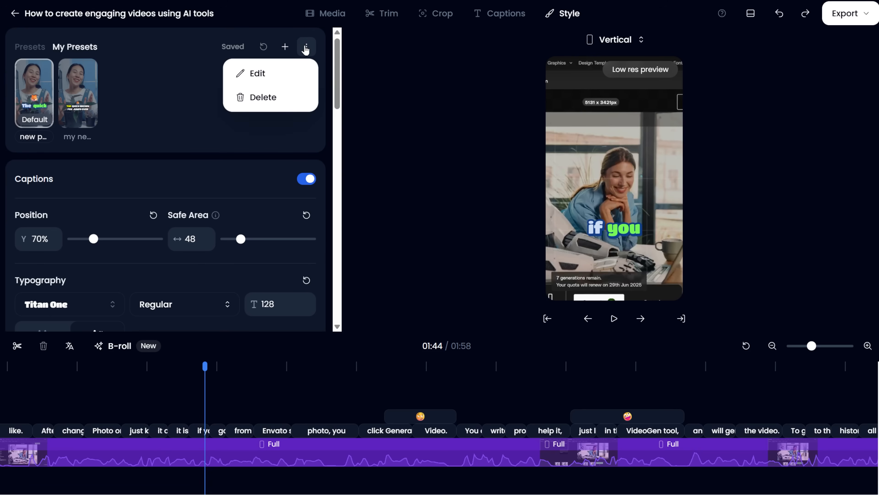
pyautogui.click(272, 78)
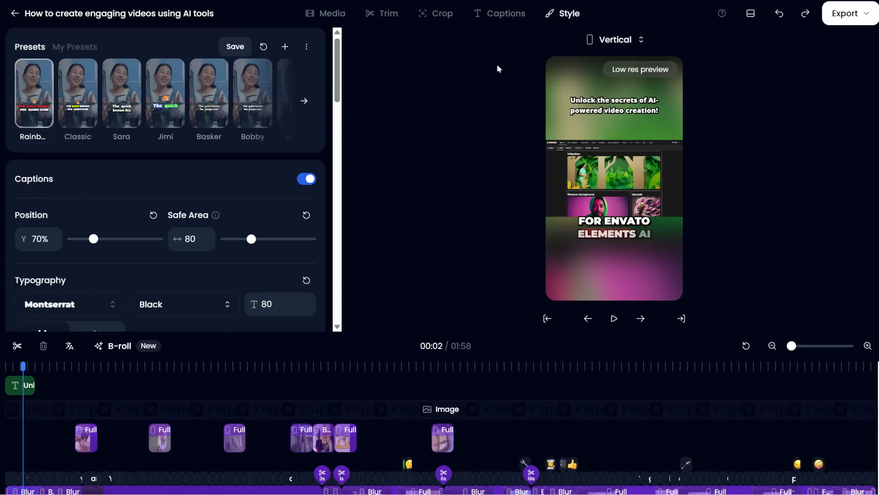
pyautogui.click(230, 50)
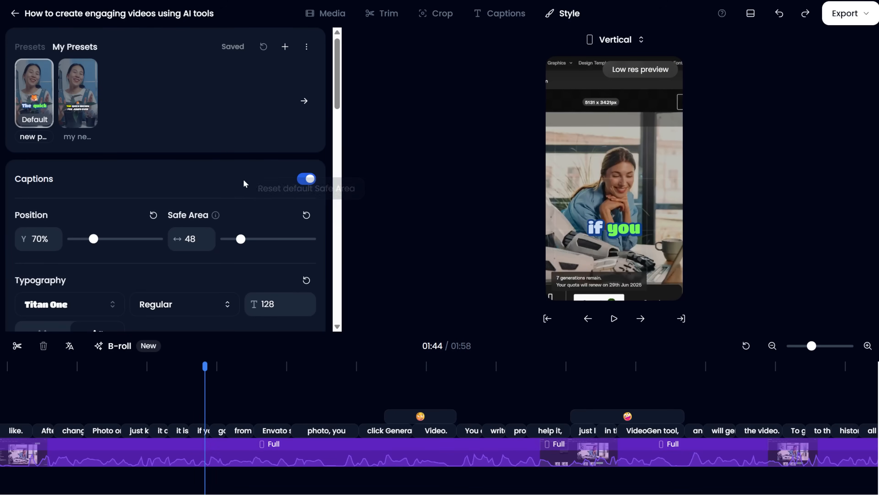
pyautogui.click(32, 47)
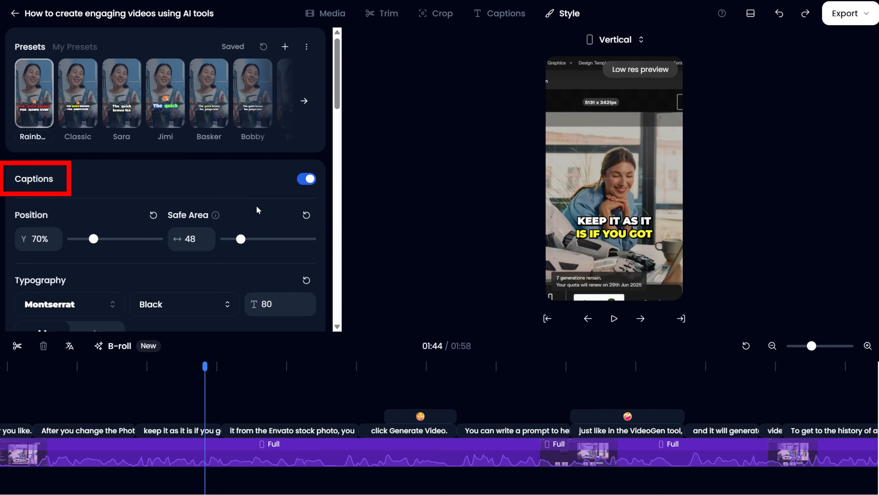
# Set the caption position to 25% and the safe area to 240
pyautogui.scroll(-3, 269, 205)
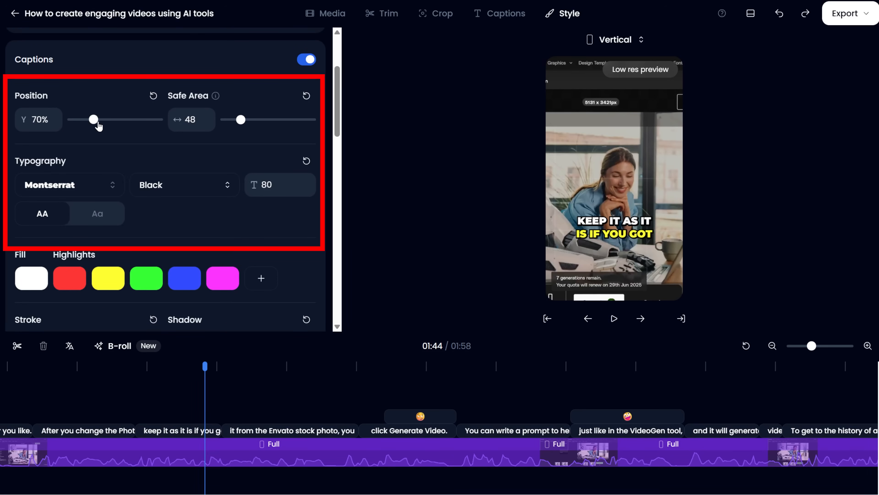
pyautogui.moveTo(95, 122); pyautogui.dragTo(142, 121)
pyautogui.moveTo(241, 121); pyautogui.dragTo(304, 122)
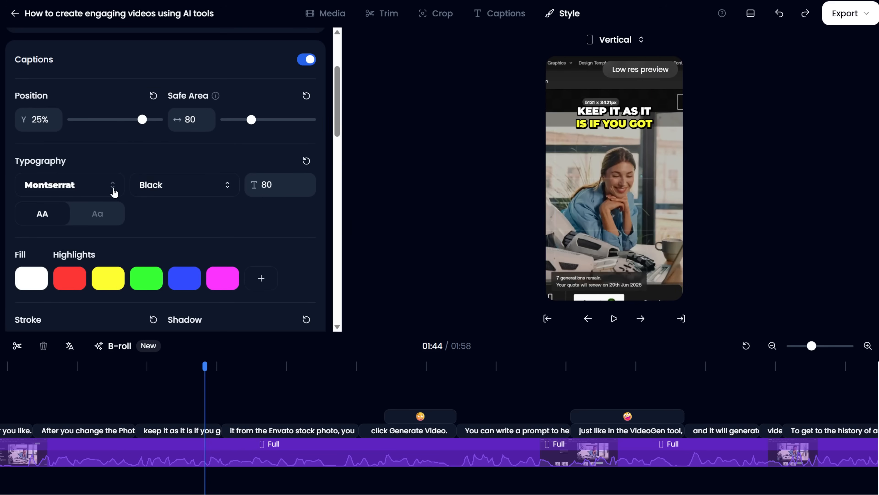
# Set the caption shadow to 50%
pyautogui.click(113, 186)
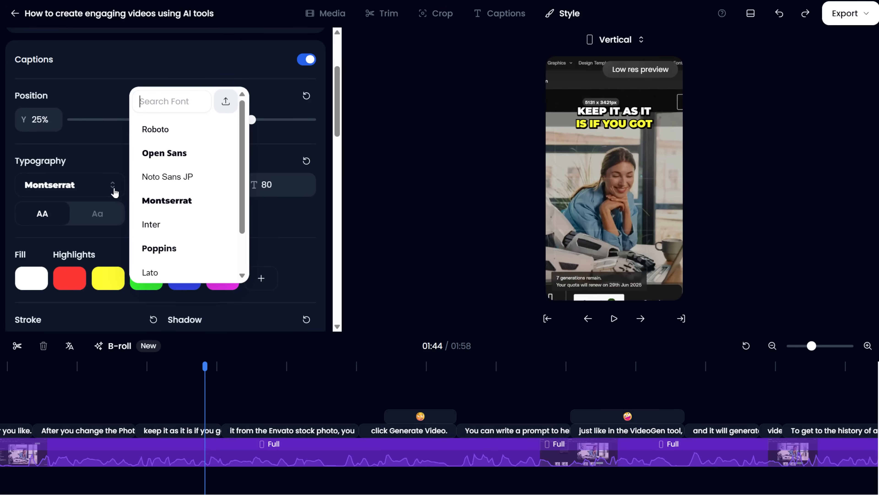
pyautogui.scroll(-6, 149, 208)
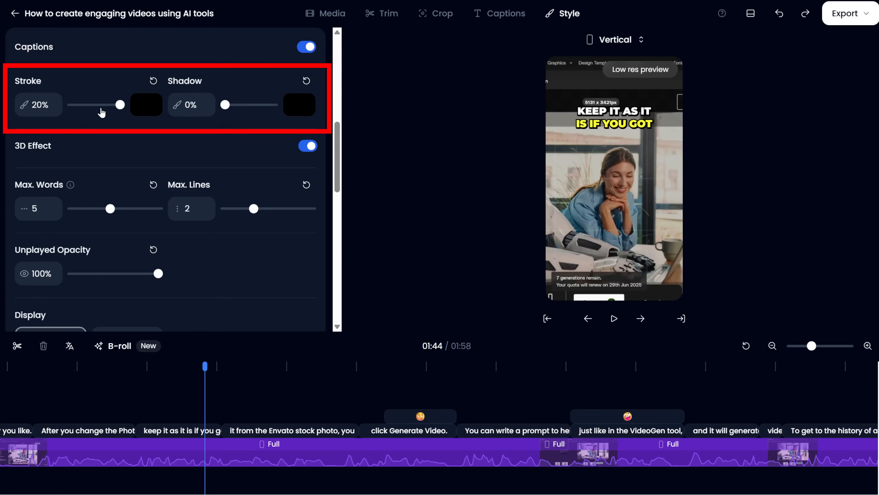
pyautogui.moveTo(118, 108)
pyautogui.mouseDown()
pyautogui.moveTo(92, 107)
pyautogui.moveTo(165, 111)
pyautogui.mouseUp()
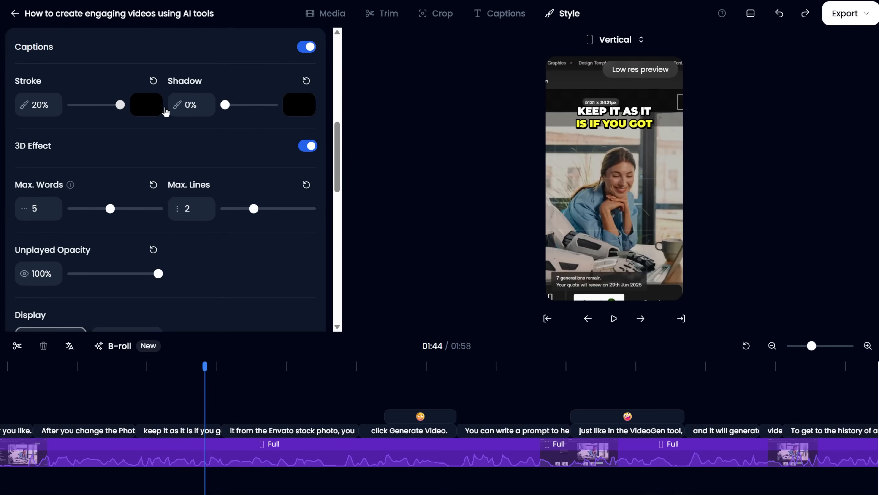
pyautogui.moveTo(226, 106); pyautogui.dragTo(271, 107)
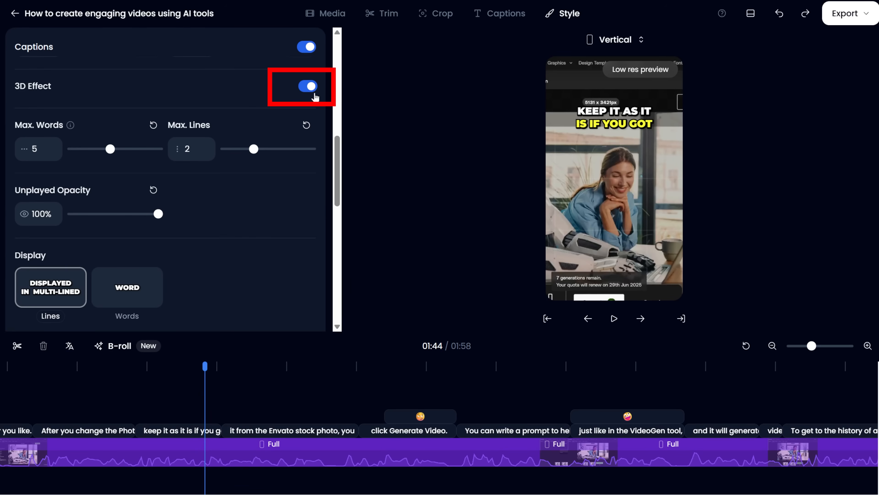
pyautogui.click(315, 88)
pyautogui.click(316, 87)
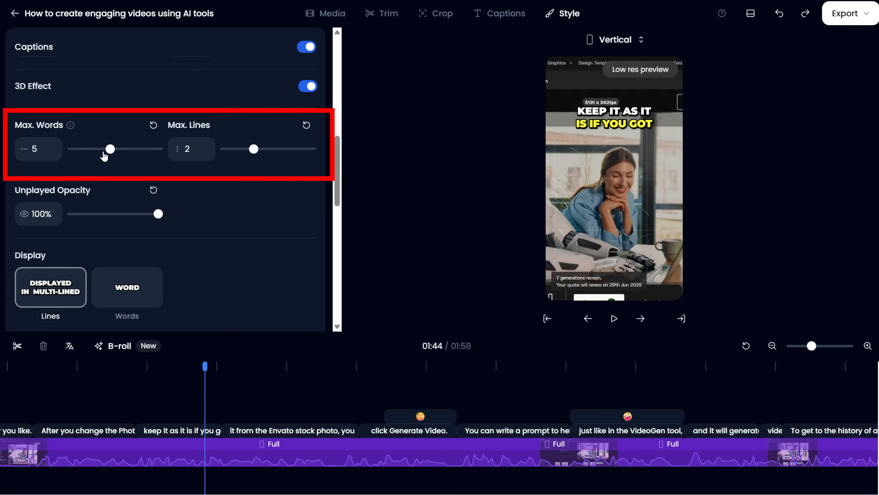
# Set the caption maximum words to 6 and the unplayed opacity to 50%
pyautogui.moveTo(112, 154)
pyautogui.mouseDown()
pyautogui.moveTo(130, 152)
pyautogui.moveTo(105, 153)
pyautogui.moveTo(121, 152)
pyautogui.mouseUp()
pyautogui.moveTo(253, 149)
pyautogui.mouseDown()
pyautogui.moveTo(302, 150)
pyautogui.moveTo(255, 149)
pyautogui.mouseUp()
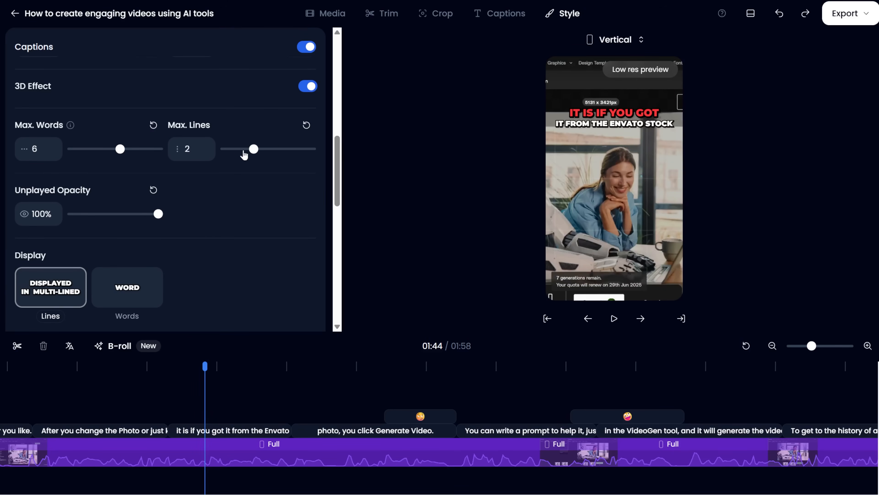
pyautogui.scroll(-3, 127, 207)
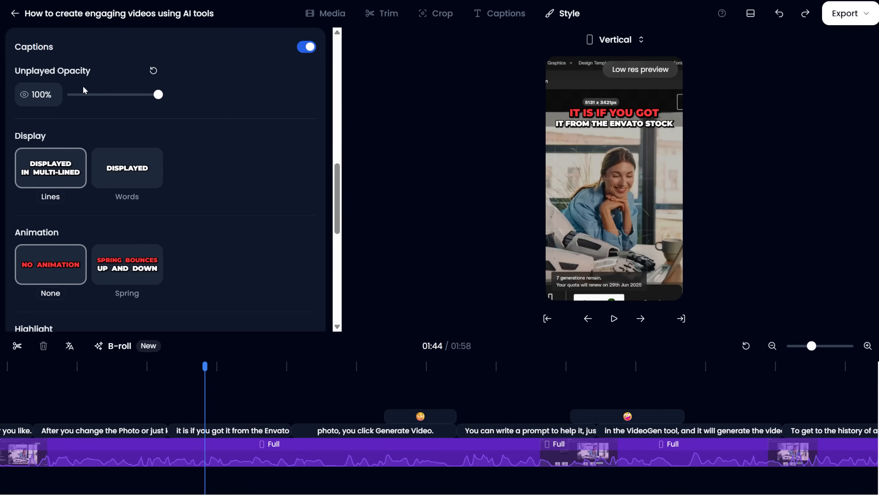
pyautogui.moveTo(152, 97); pyautogui.dragTo(109, 93)
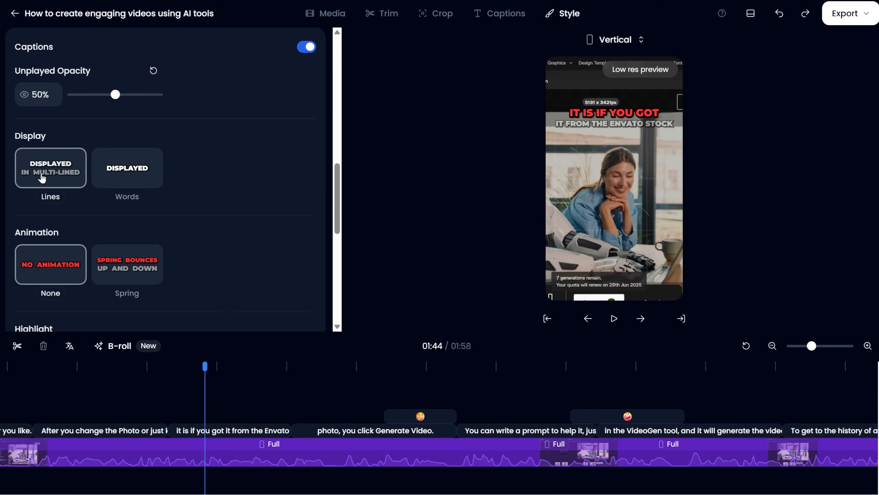
# Keep the caption display as Lines after trying Words, and set the animation to Spring
pyautogui.click(115, 167)
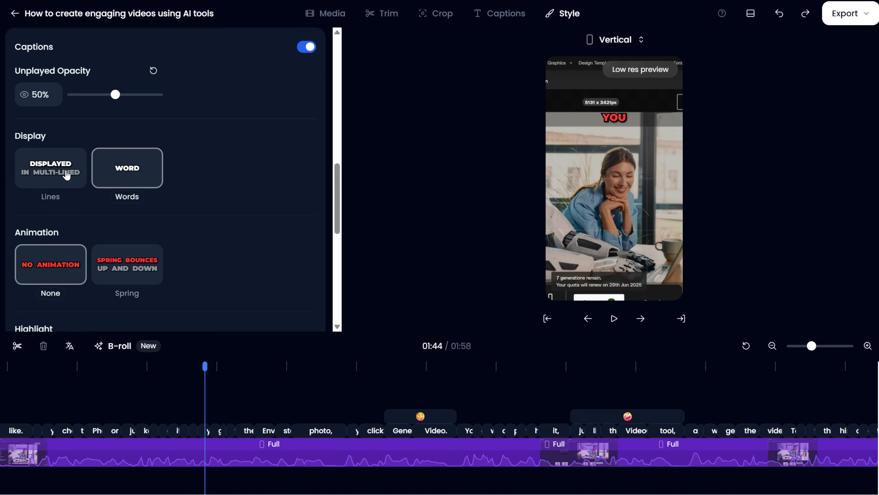
pyautogui.click(52, 175)
pyautogui.scroll(-5, 52, 175)
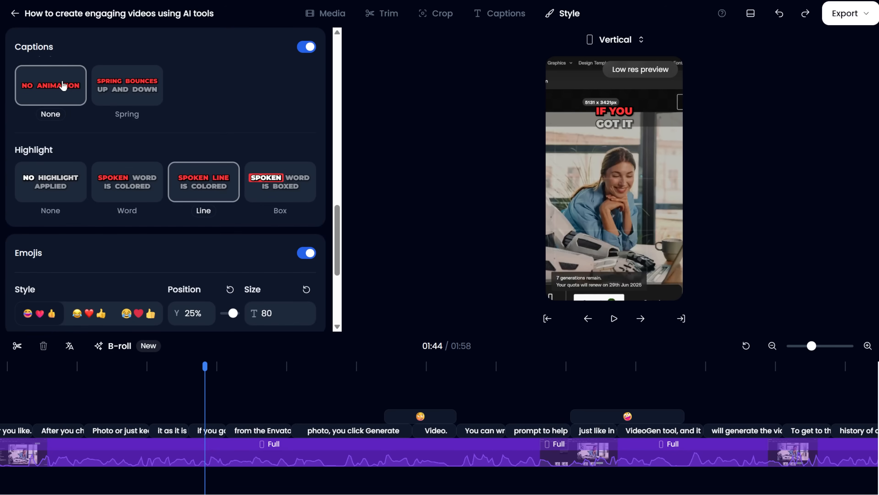
pyautogui.click(132, 87)
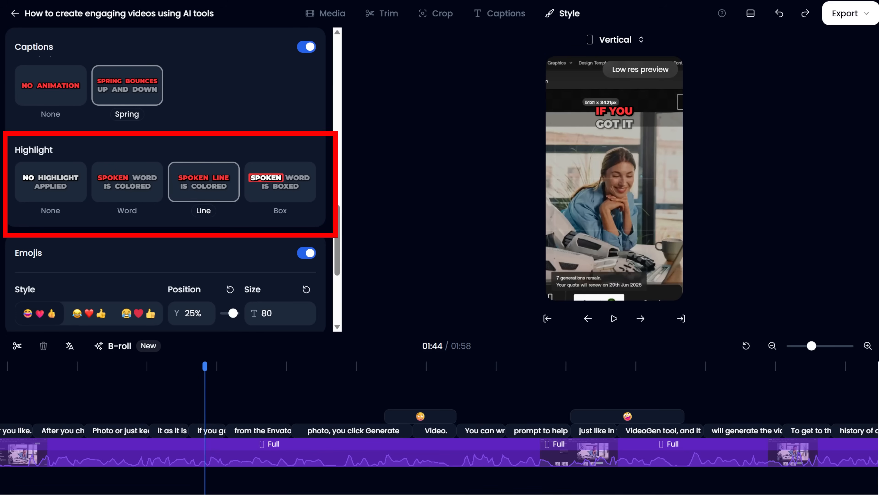
# Try the caption highlight options and set the highlight to Box
pyautogui.click(47, 189)
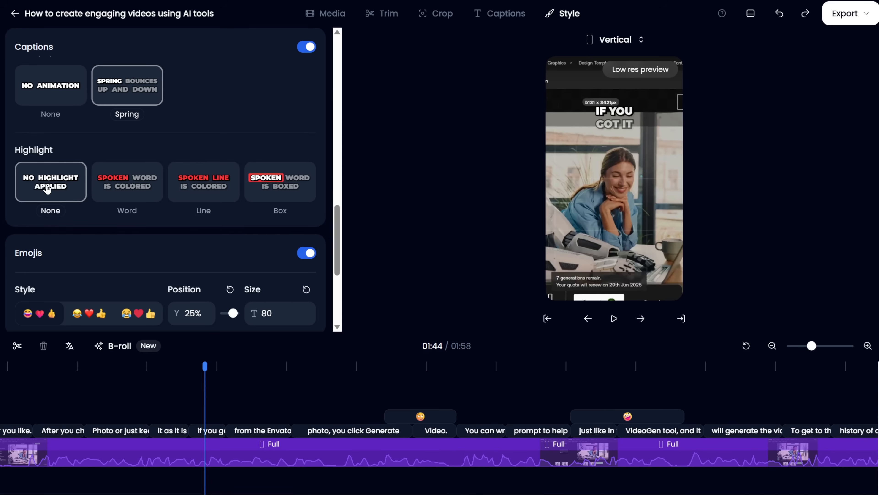
pyautogui.click(129, 192)
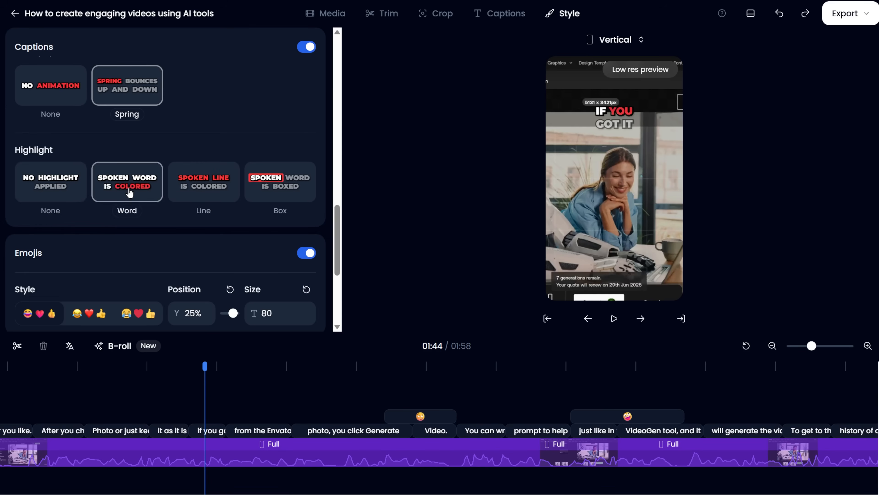
pyautogui.click(203, 195)
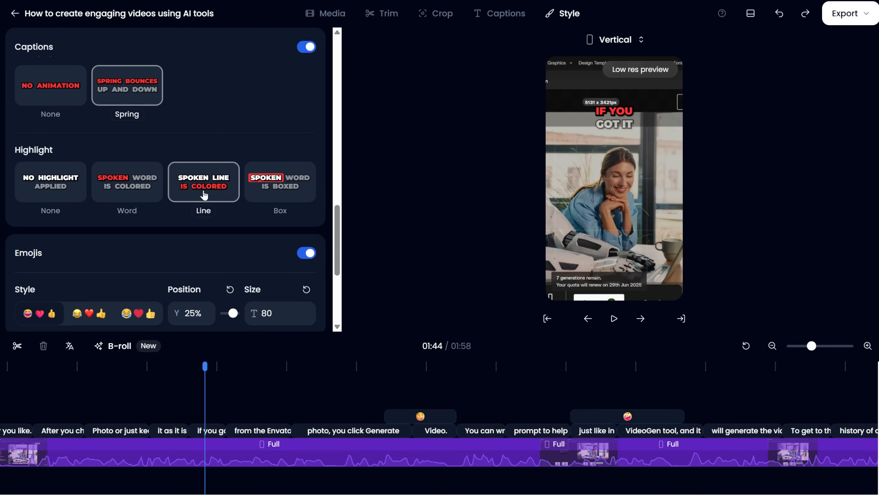
pyautogui.click(271, 198)
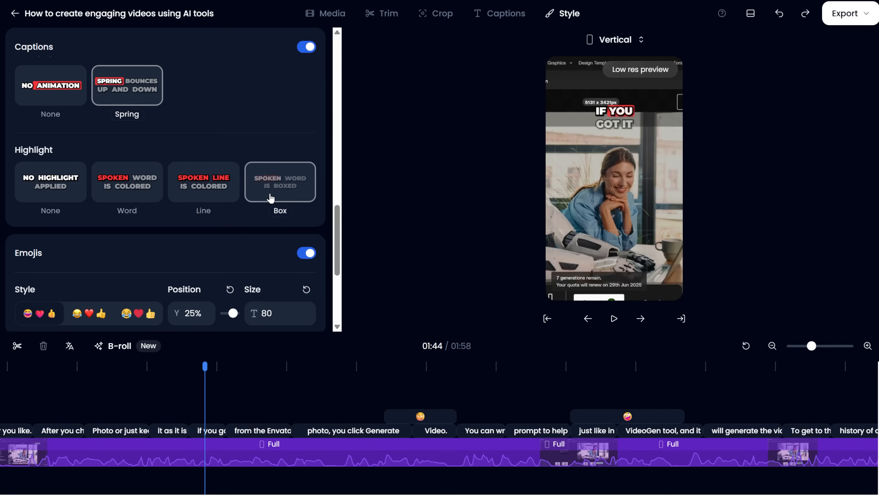
# Add green, blue and pink highlight colours to the caption highlights
pyautogui.scroll(-5, 217, 220)
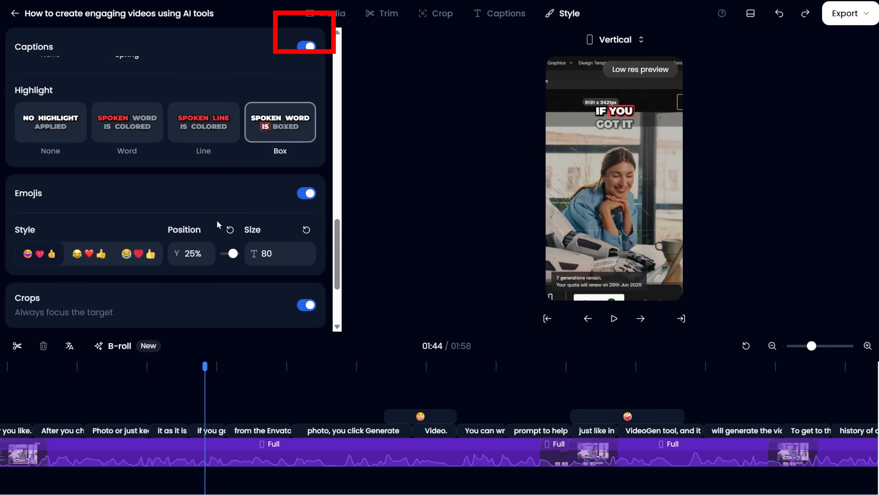
pyautogui.scroll(-1, 203, 217)
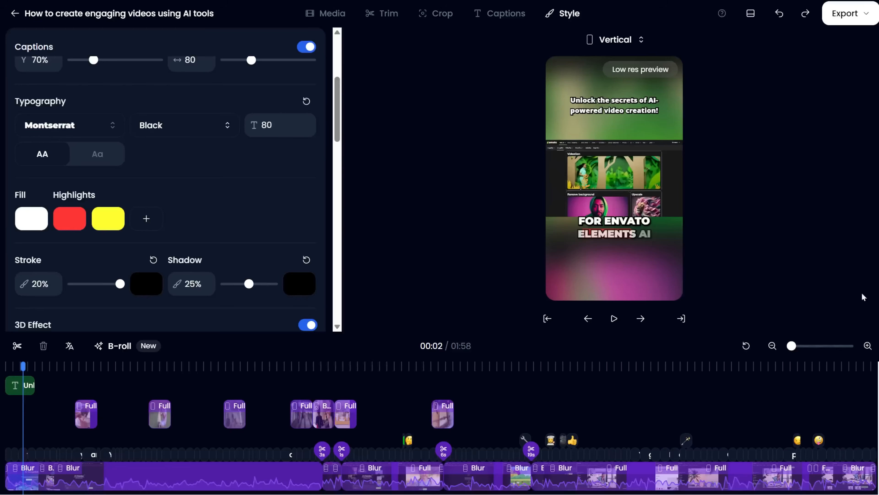
pyautogui.click(146, 220)
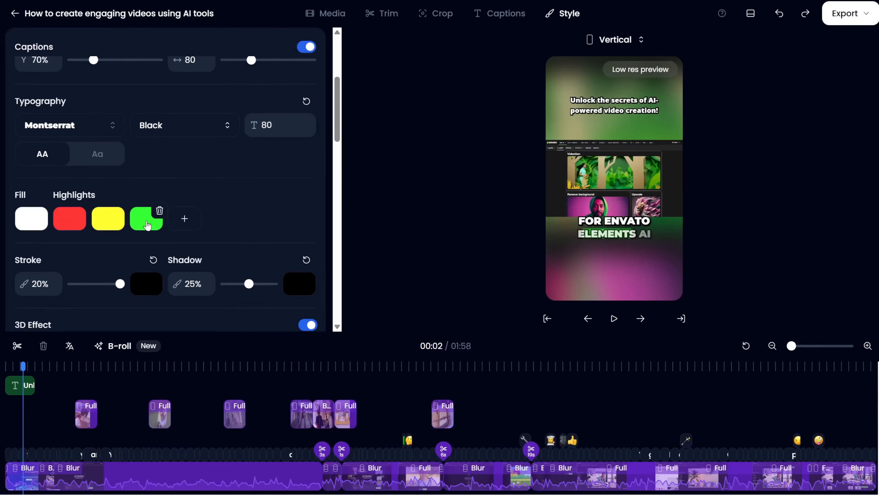
pyautogui.click(183, 220)
pyautogui.click(235, 230)
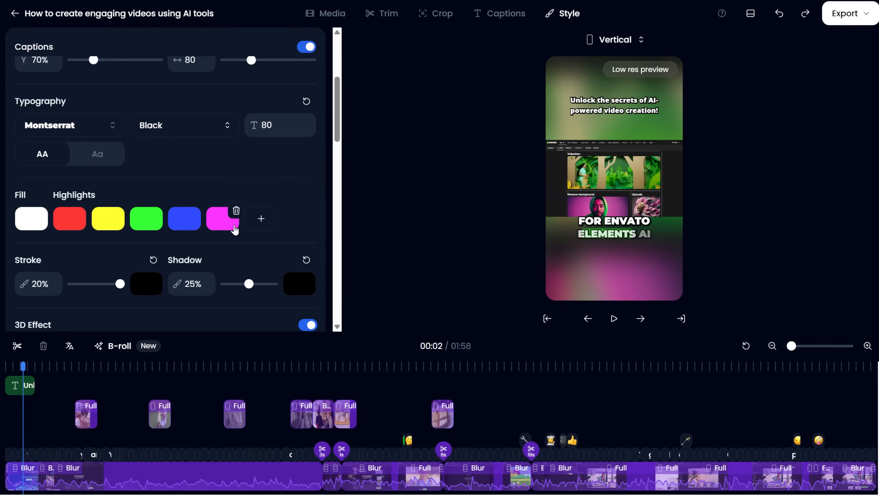
# Change the pink highlight to the custom colour #9dc398
pyautogui.click(222, 229)
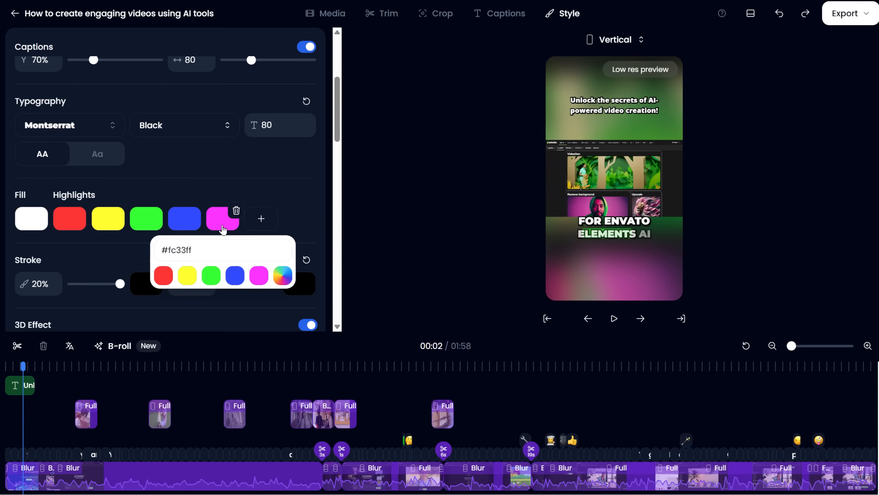
pyautogui.click(282, 277)
pyautogui.moveTo(215, 350)
pyautogui.mouseDown()
pyautogui.moveTo(255, 350)
pyautogui.moveTo(193, 309)
pyautogui.moveTo(222, 288)
pyautogui.moveTo(179, 281)
pyautogui.moveTo(167, 245)
pyautogui.mouseUp()
pyautogui.click(236, 316)
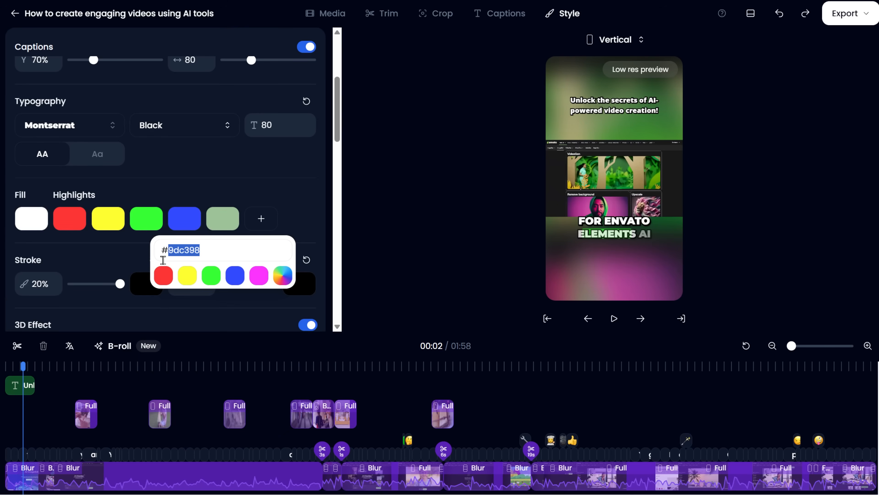
# Close the colour picker, turn on emojis and choose the Apple emoji style
pyautogui.click(297, 307)
pyautogui.click(296, 306)
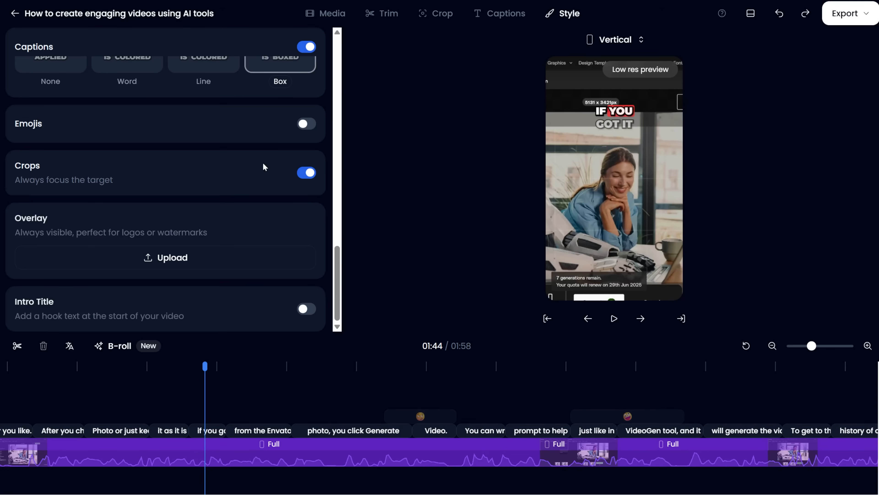
pyautogui.click(304, 125)
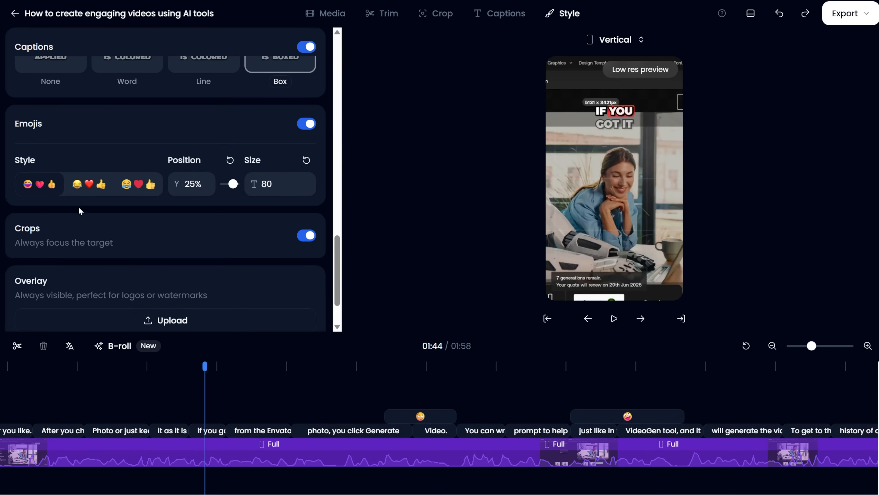
pyautogui.click(86, 193)
pyautogui.click(625, 384)
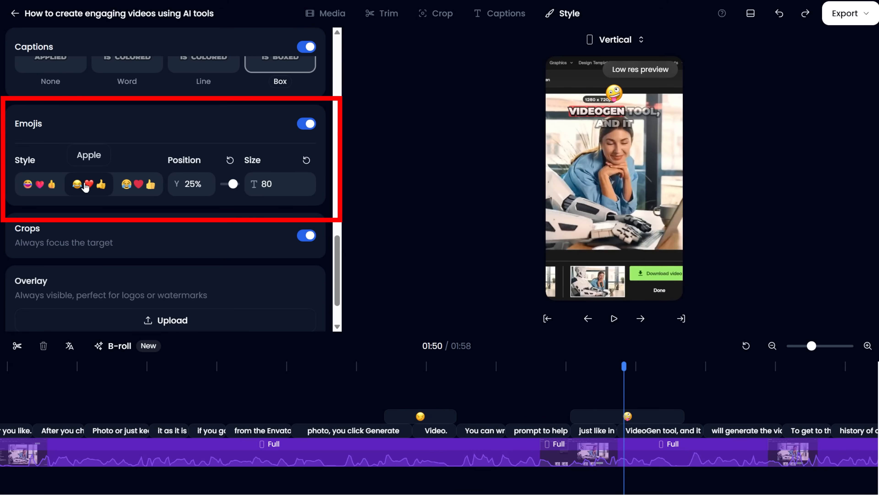
# Try the Microsoft Fluent and Twitter emoji styles and reset the emoji position to 70%
pyautogui.click(40, 185)
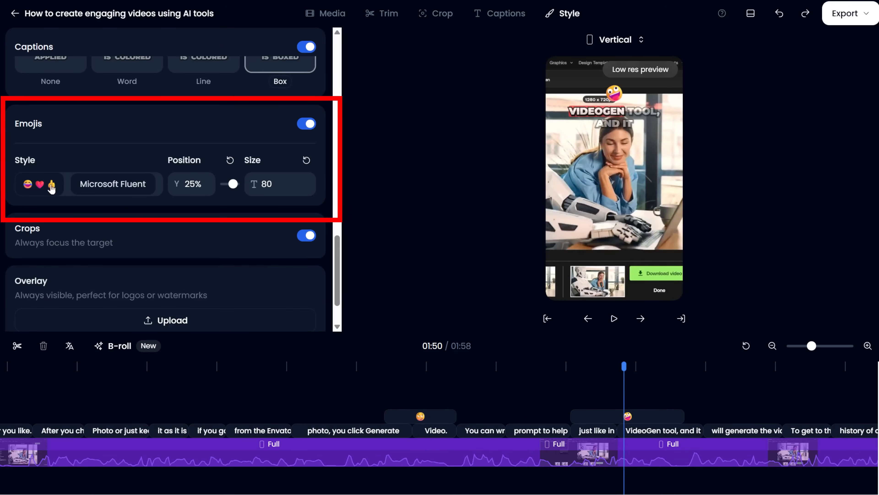
pyautogui.click(126, 186)
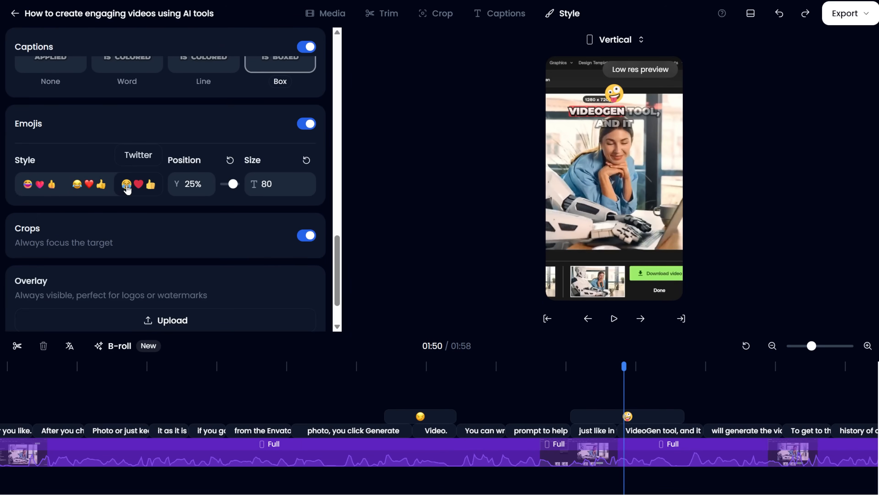
pyautogui.click(305, 178)
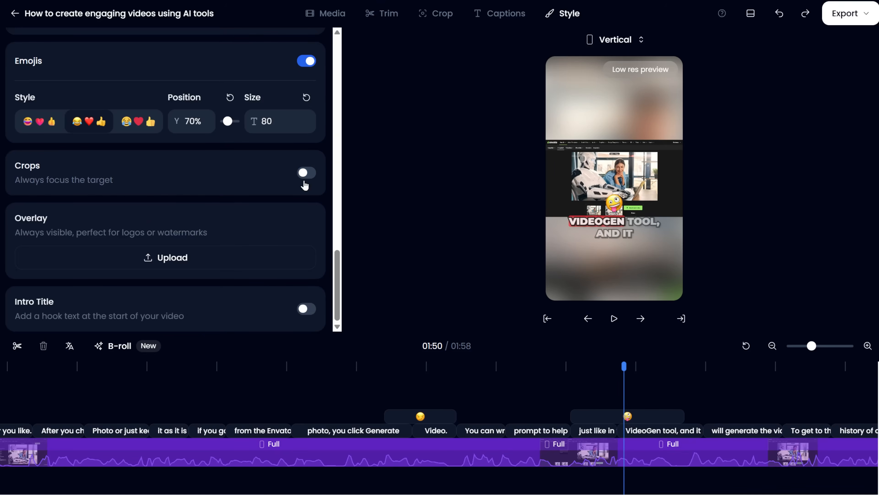
pyautogui.click(304, 182)
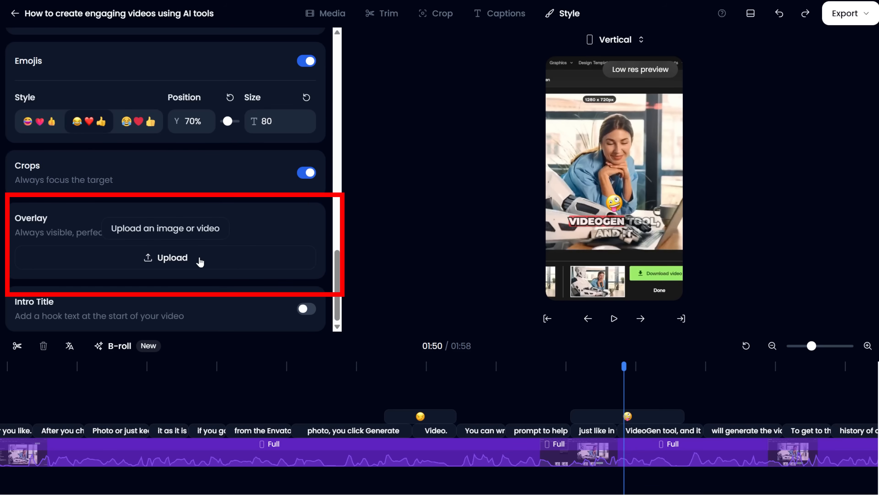
# Upload Klap Logo.png as an always-visible overlay image
pyautogui.click(199, 258)
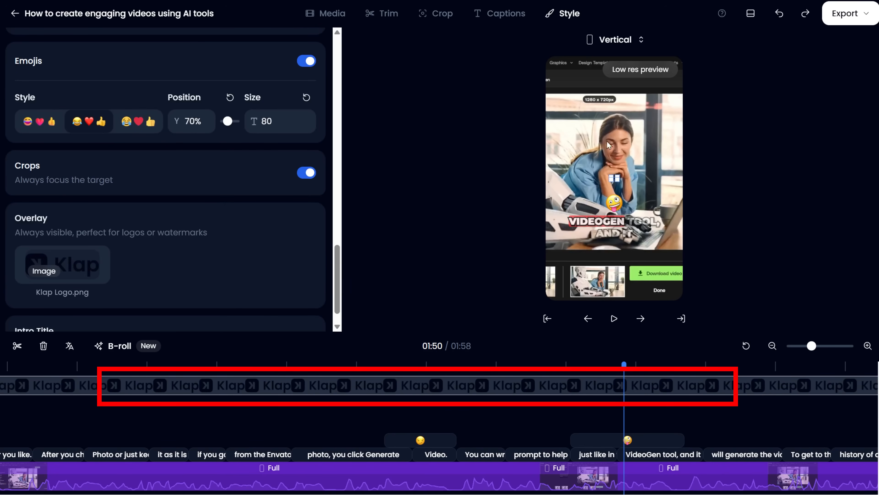
pyautogui.moveTo(618, 179); pyautogui.dragTo(589, 107)
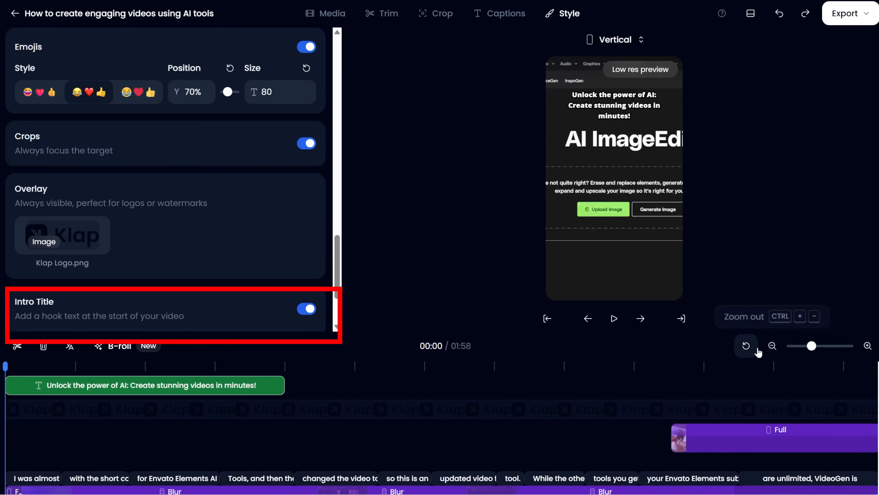
# Generate a new intro title hook text and nudge its position slider
pyautogui.click(747, 346)
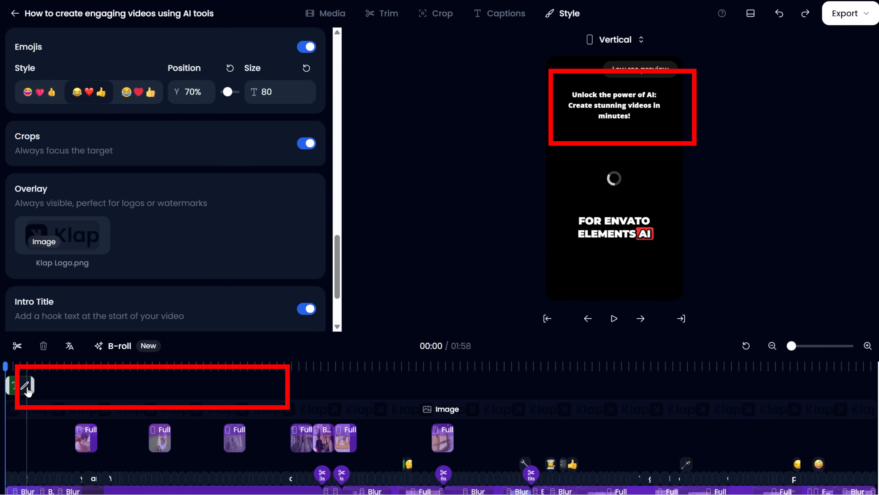
pyautogui.click(26, 387)
pyautogui.click(544, 70)
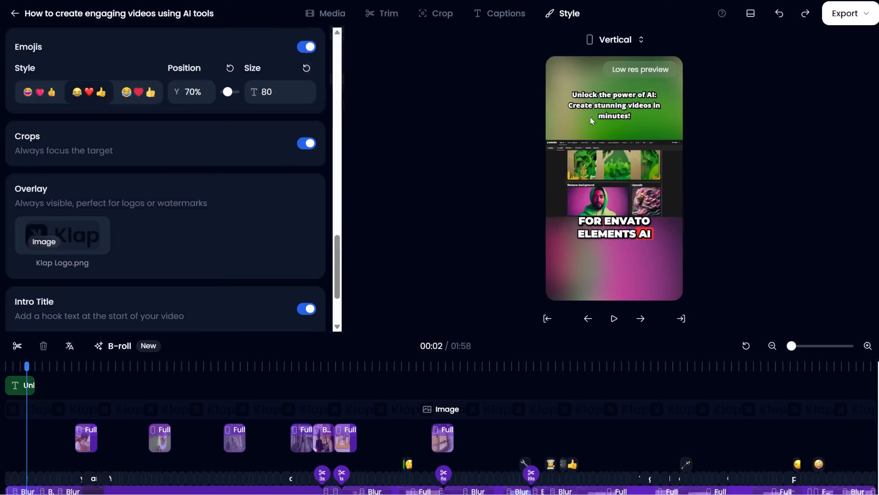
pyautogui.scroll(-3, 134, 251)
pyautogui.click(165, 246)
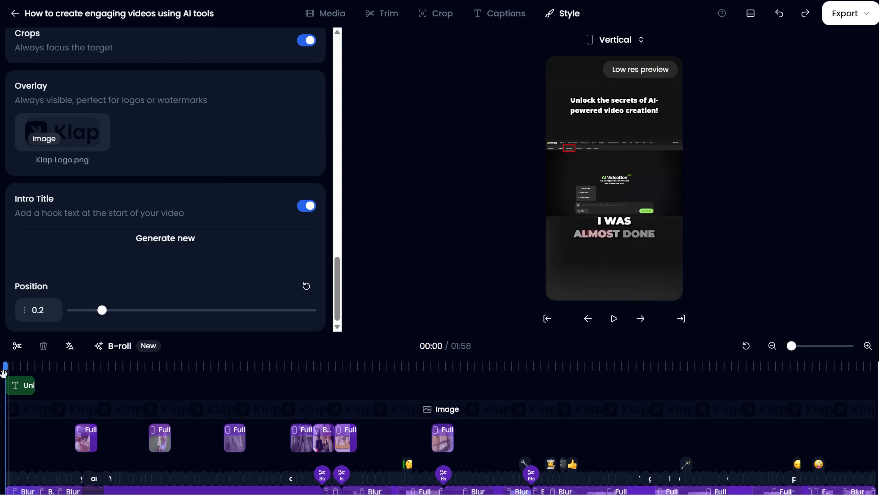
pyautogui.click(24, 369)
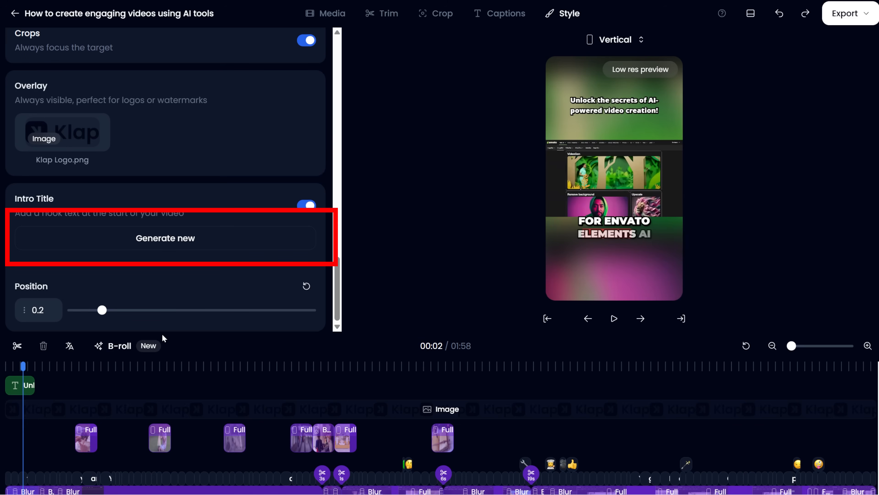
pyautogui.moveTo(109, 311)
pyautogui.mouseDown()
pyautogui.moveTo(265, 314)
pyautogui.moveTo(73, 312)
pyautogui.moveTo(102, 312)
pyautogui.mouseUp()
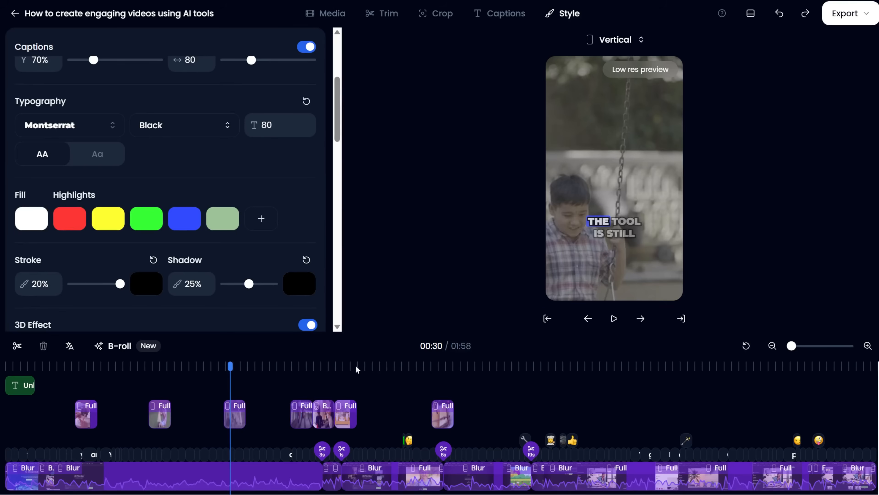
# Open the captions editor and undo the last change
pyautogui.click(520, 15)
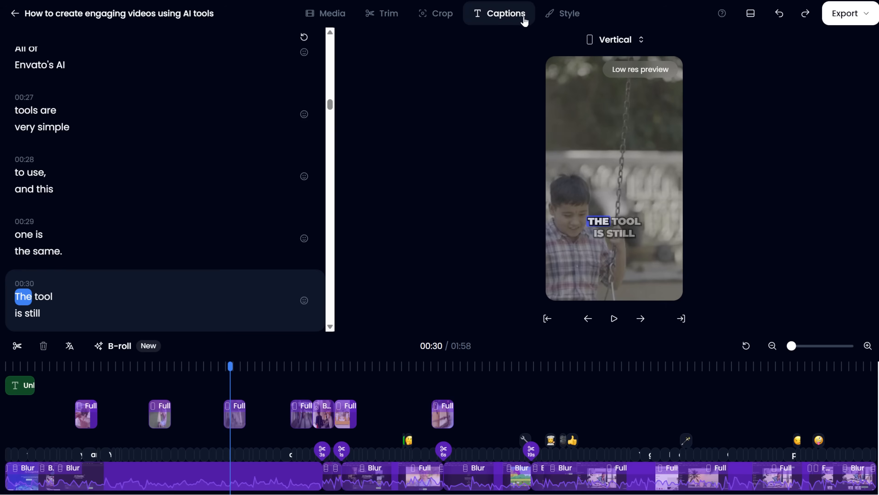
pyautogui.click(780, 16)
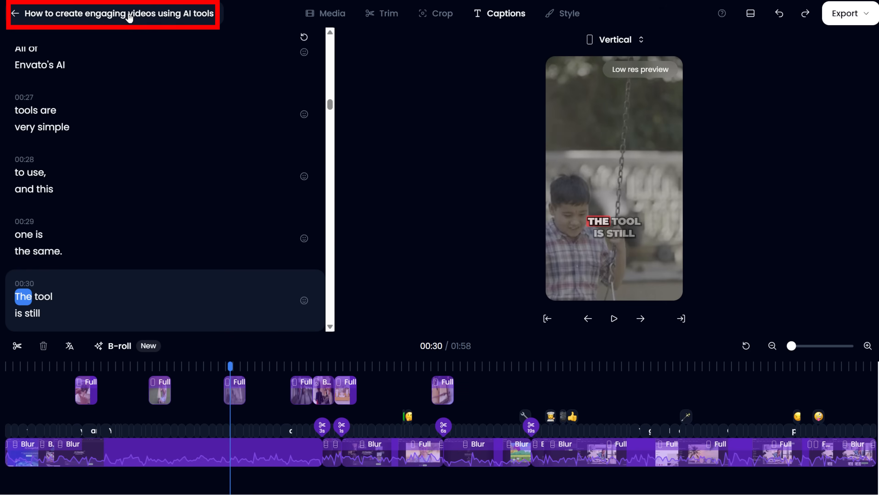
# Leave the editor for the shorts list and reopen the short for editing
pyautogui.click(129, 15)
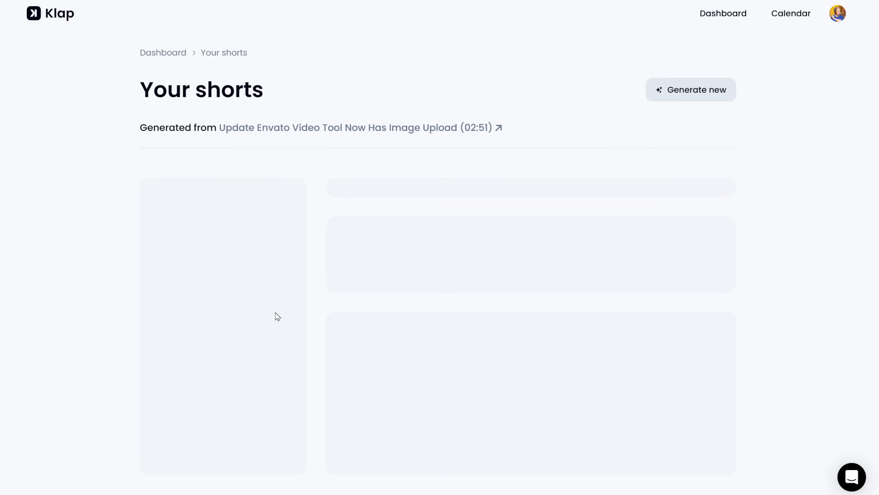
pyautogui.click(275, 313)
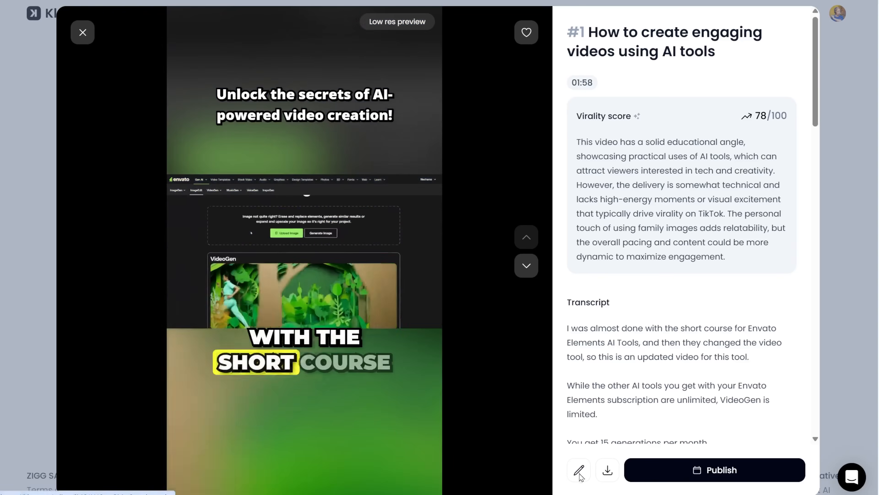
pyautogui.click(579, 469)
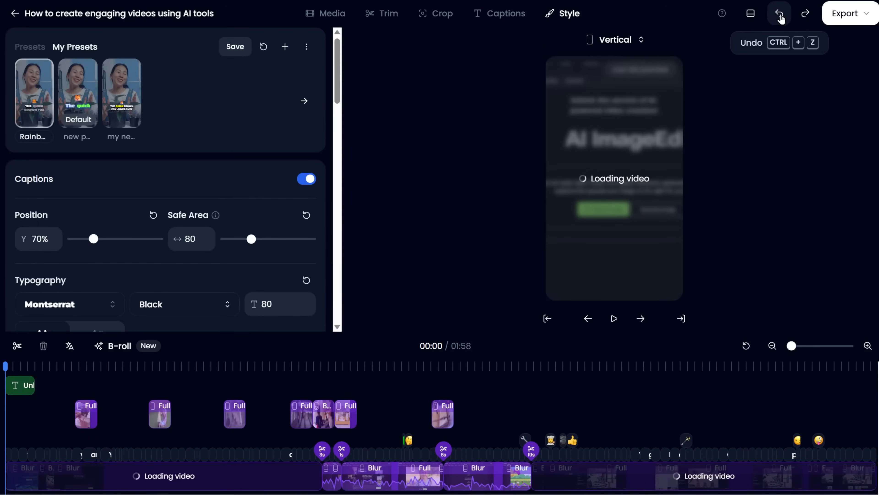